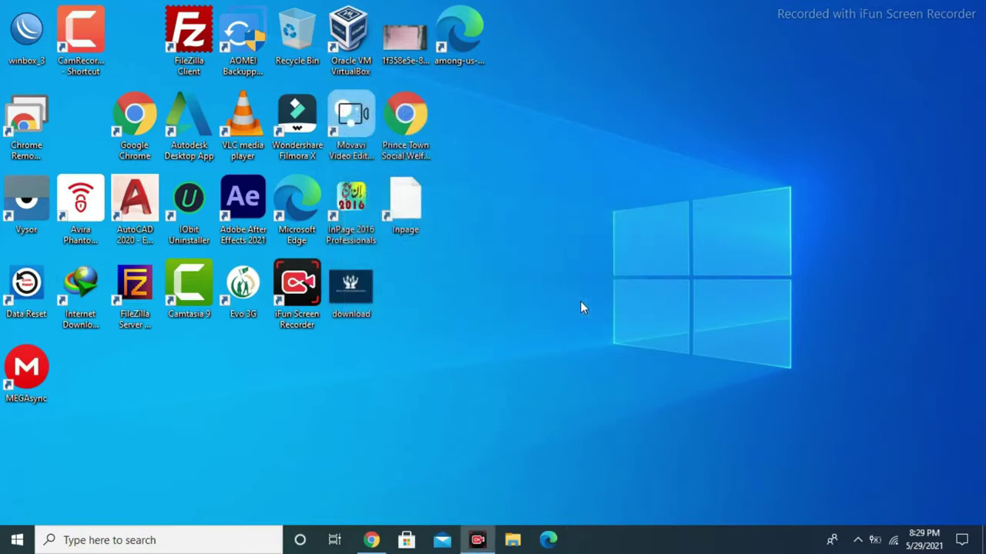
Step: Show the downloaded grub2win.zip archive in its folder from the MEGAsync transfers and open it
left_click(858, 540)
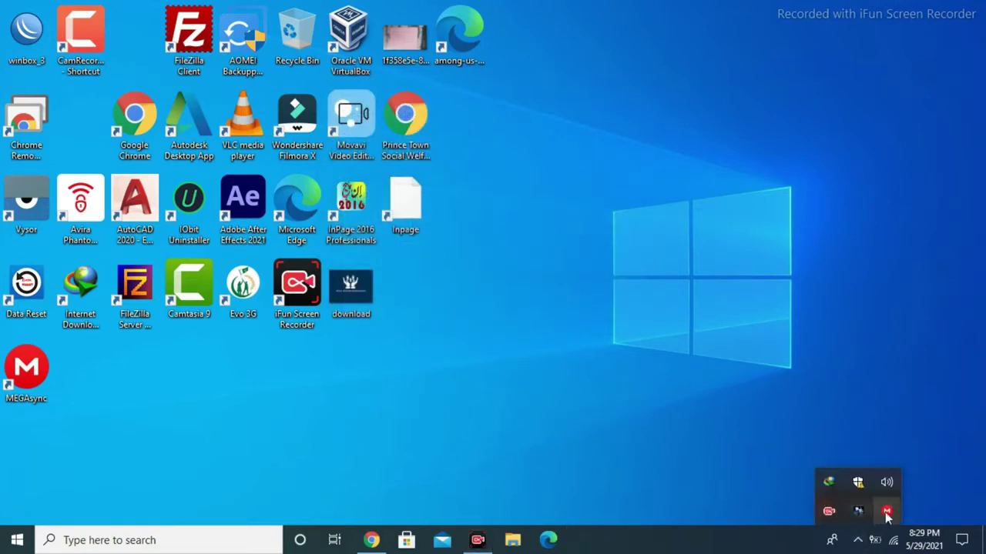
left_click(886, 510)
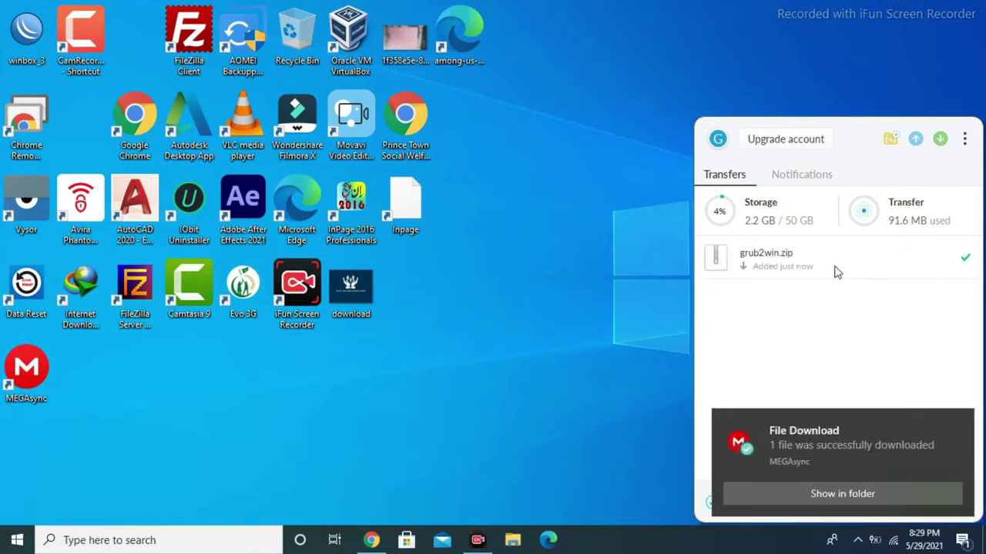
left_click(881, 495)
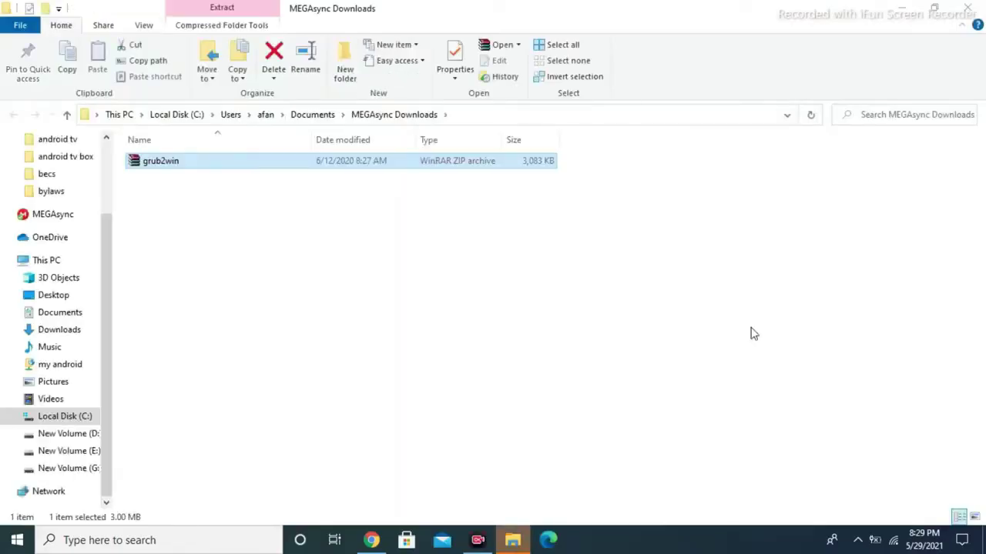
double_click(170, 160)
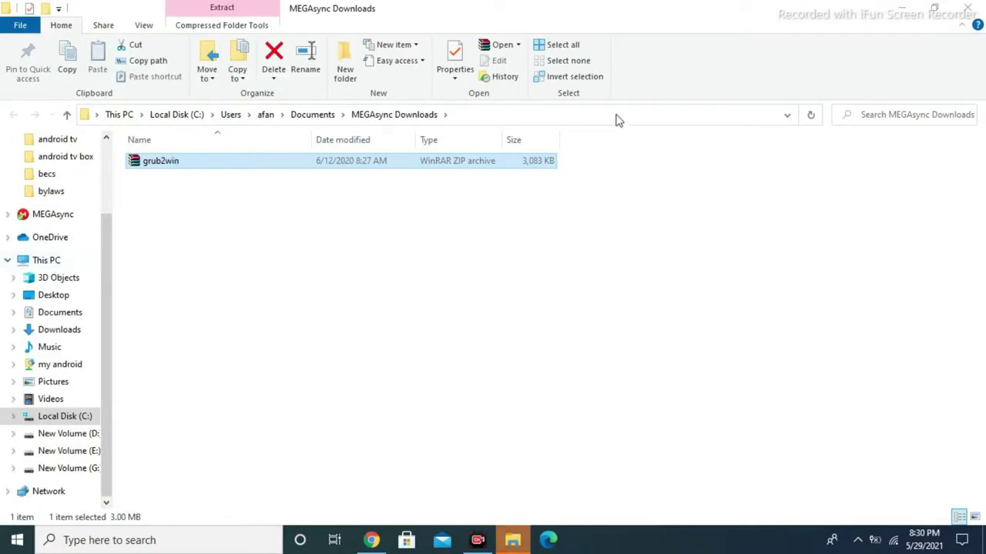
left_click(901, 8)
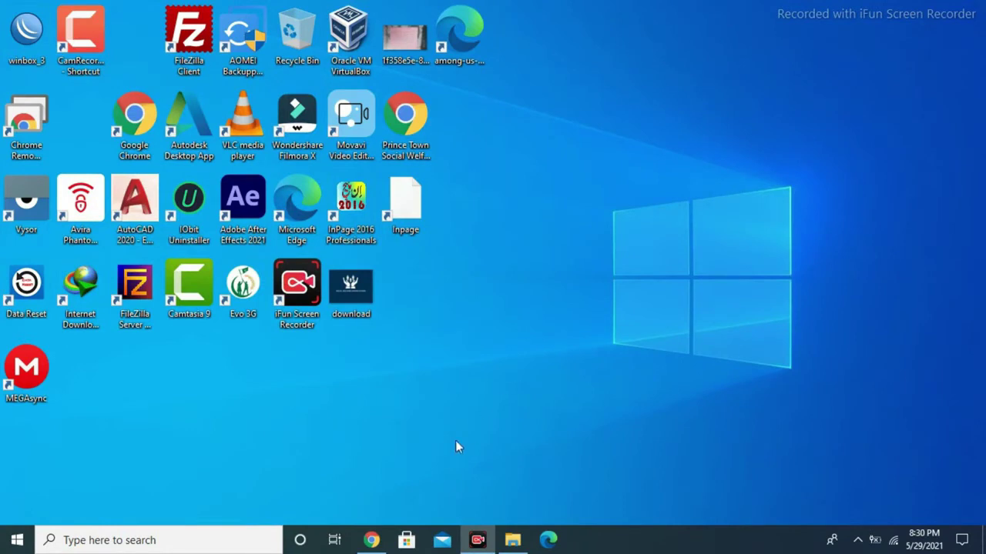
left_click(512, 543)
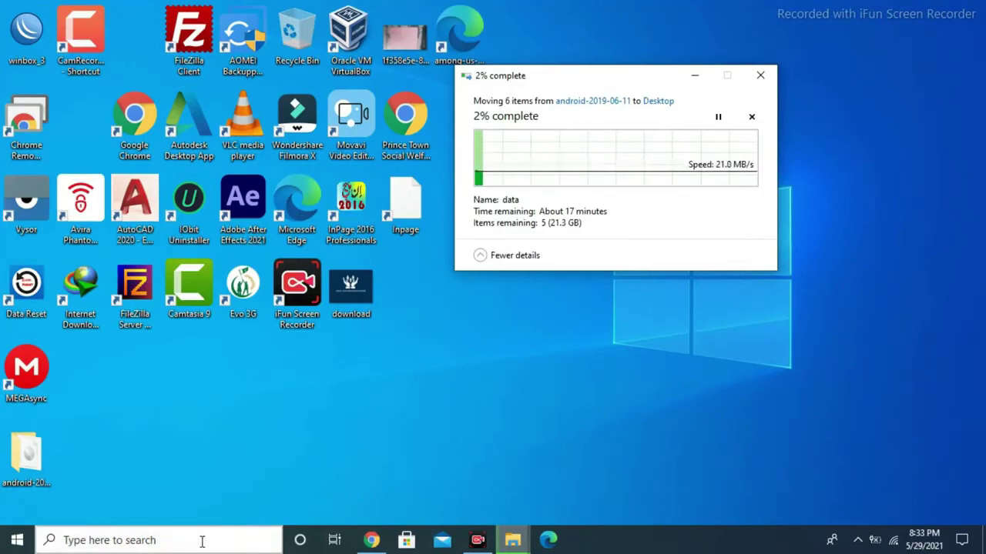
Step: Search Windows for "control", open Control Panel and minimize the file-moving progress window
left_click(17, 541)
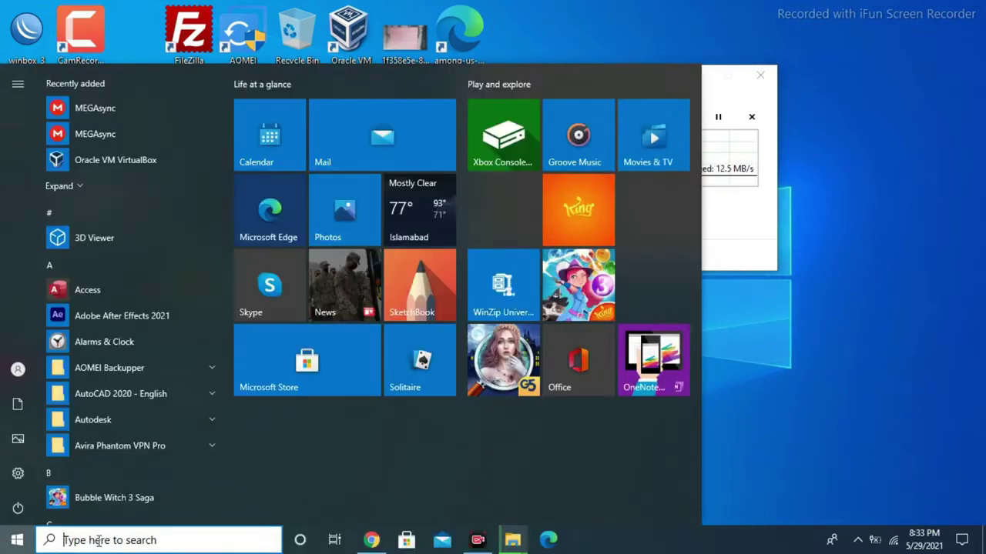
left_click(99, 543)
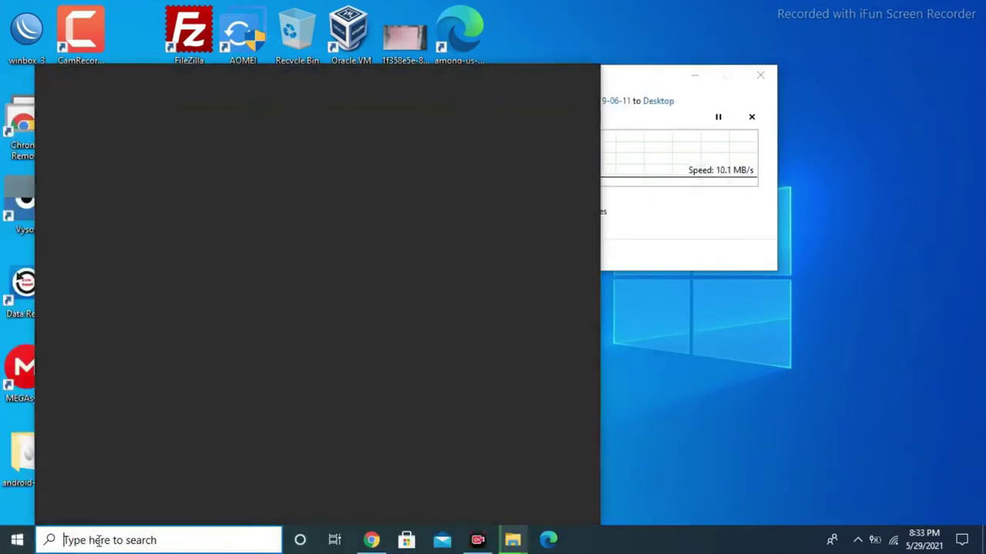
type("contr")
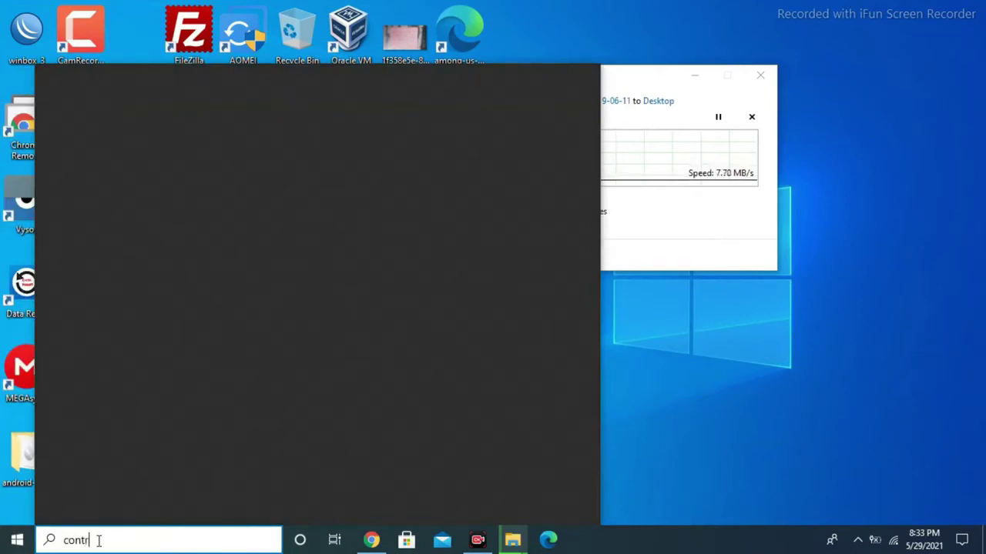
type("ol")
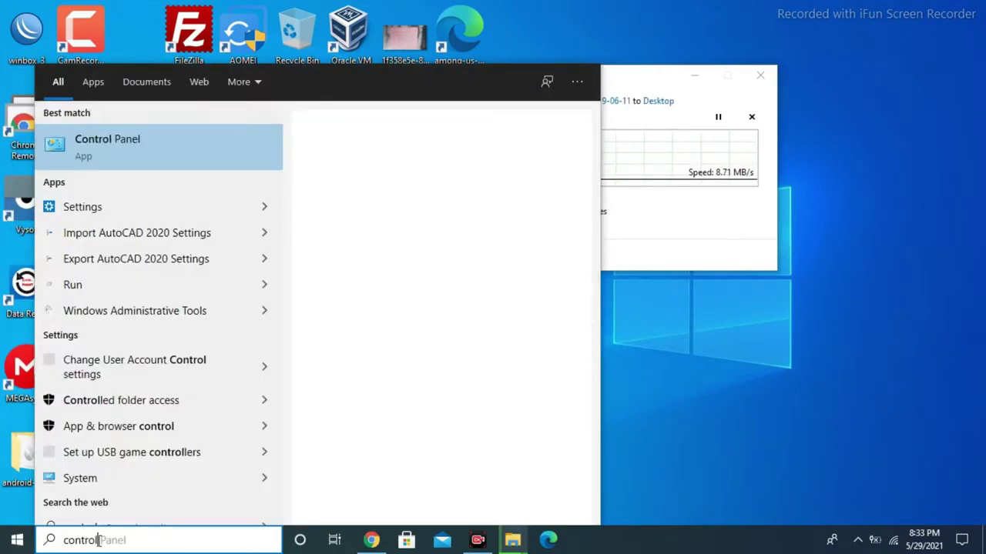
left_click(122, 146)
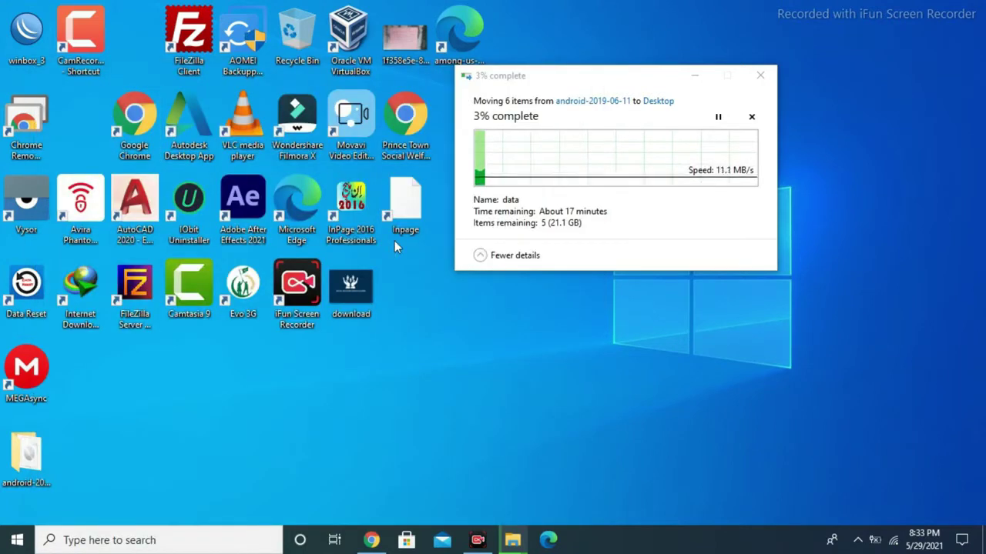
left_click(695, 77)
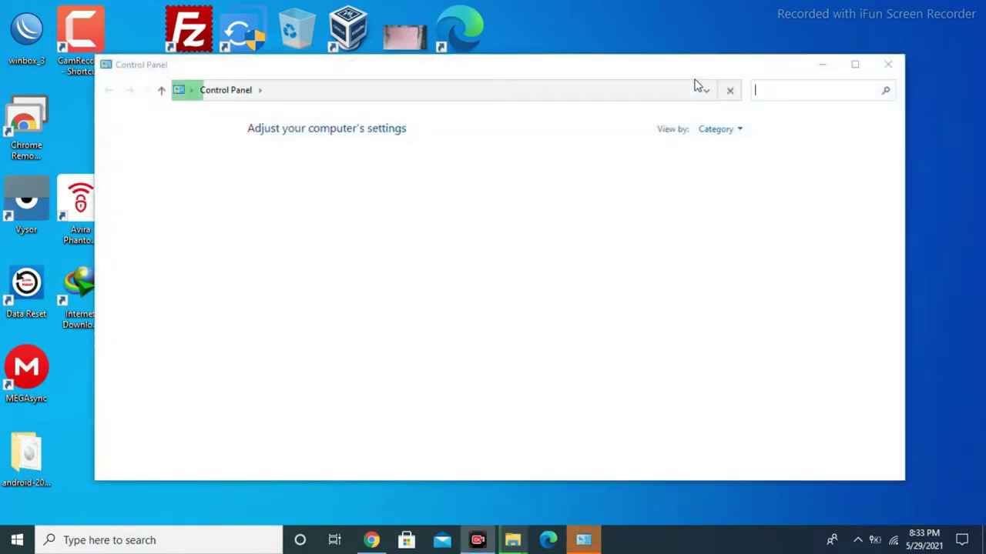
Step: Search Control Panel for "disk man" and open the tool to create and format hard disk partitions
left_click(763, 90)
type("disk")
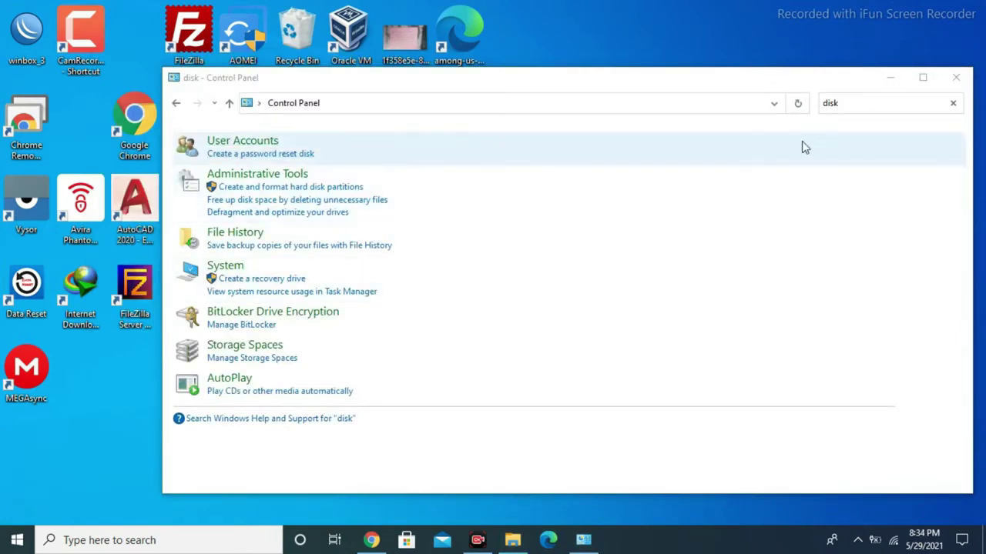
left_click(859, 106)
type("d")
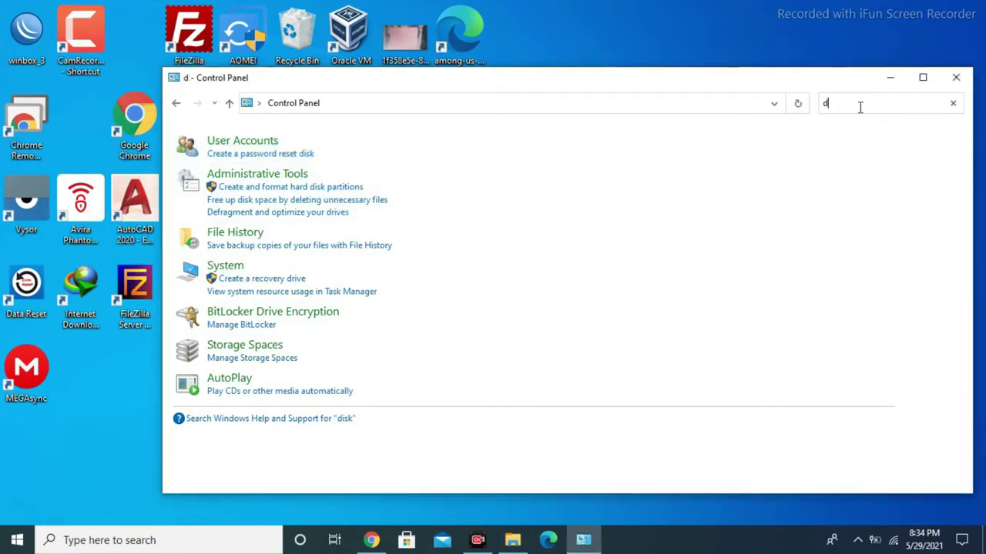
type("isk man")
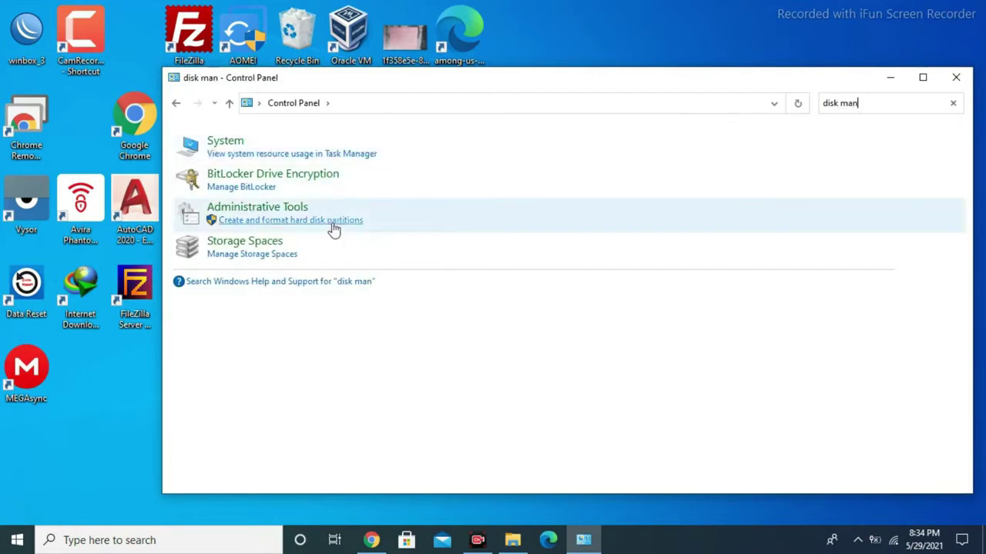
left_click(340, 225)
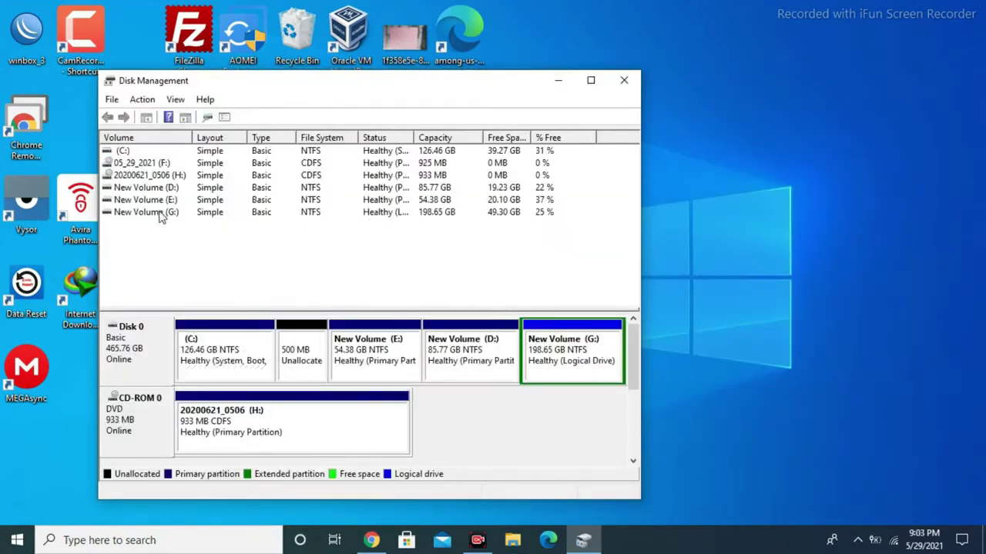
Step: Shrink New Volume (G:) by 30000 MB
left_click(160, 215)
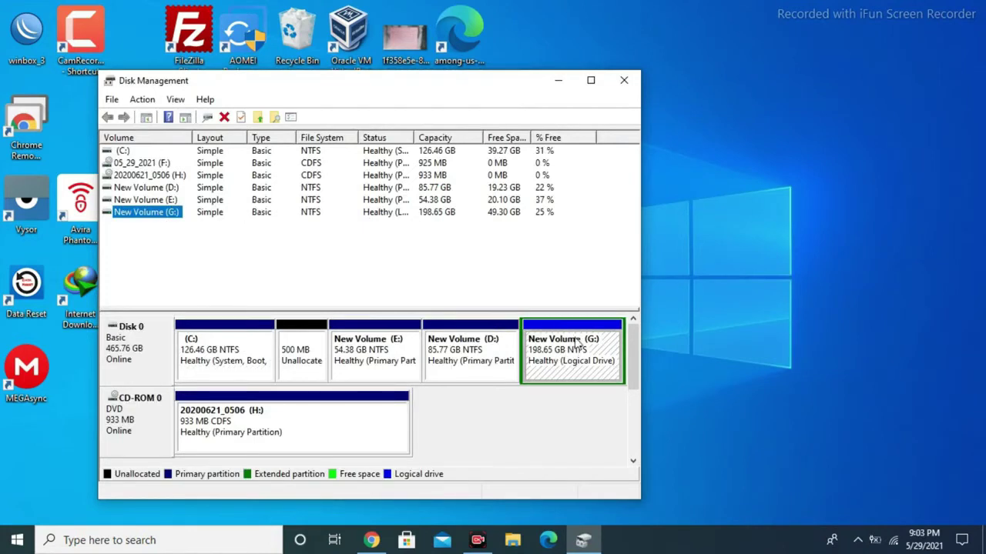
right_click(570, 358)
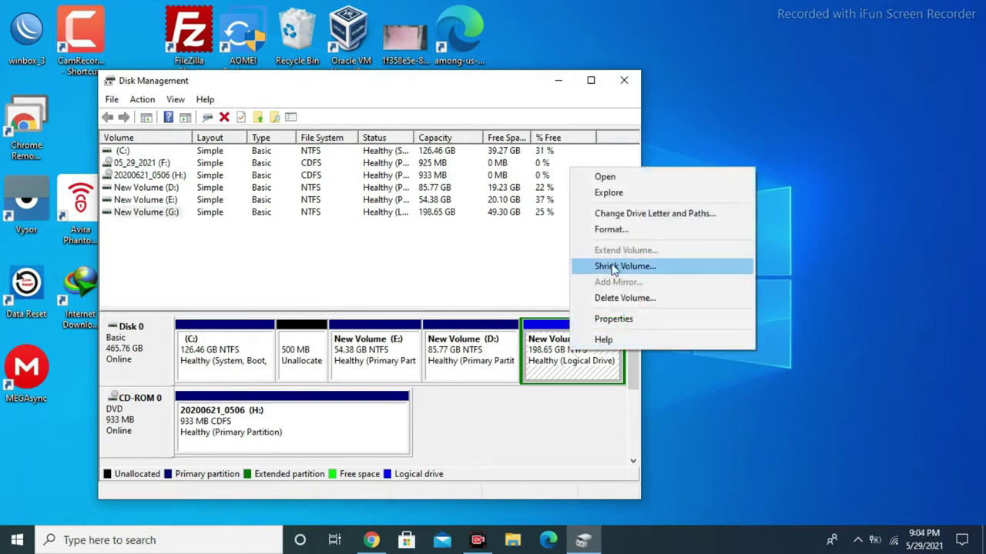
left_click(622, 266)
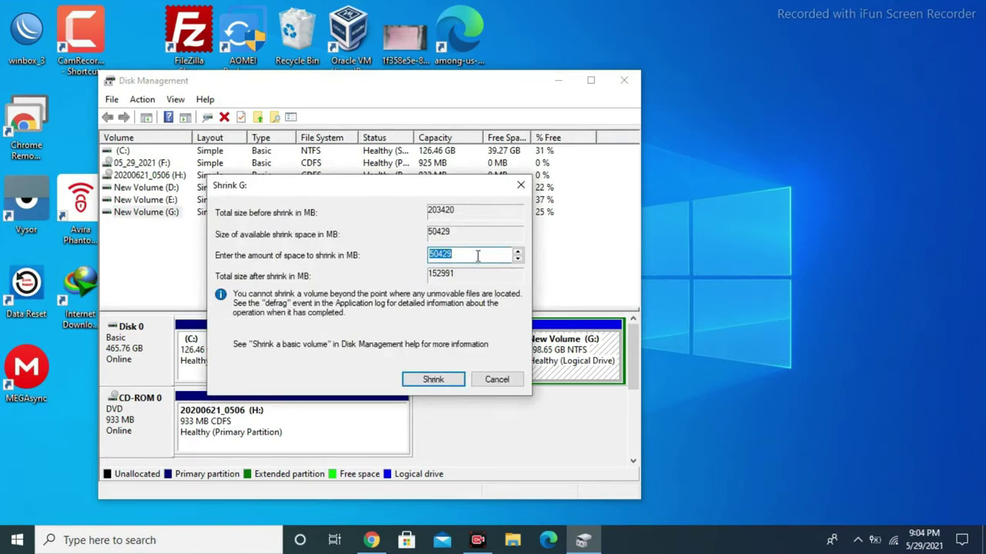
type("30000")
left_click(431, 378)
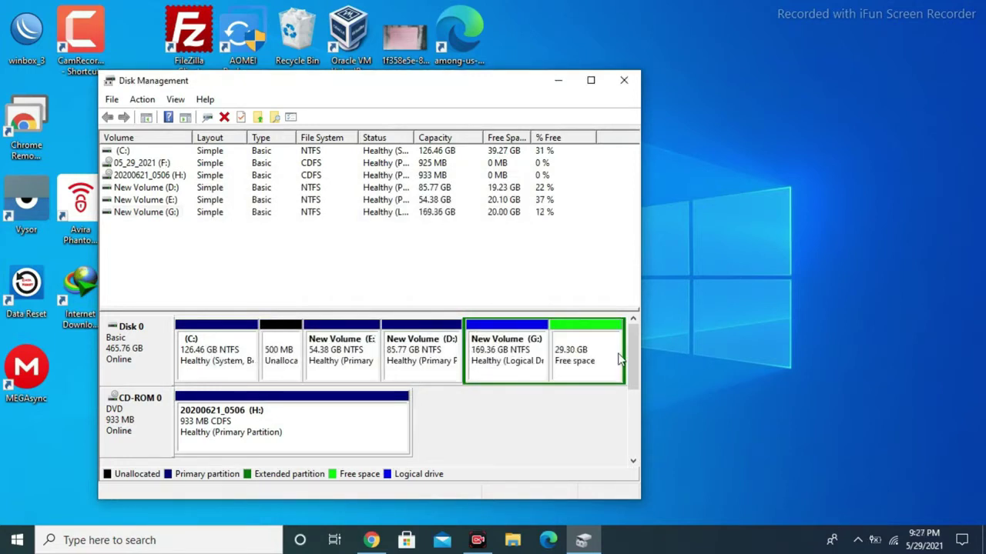
Step: Start a new simple volume in the free space beside G:, accepting the 29999 MB size and the default drive letter
right_click(620, 358)
left_click(624, 353)
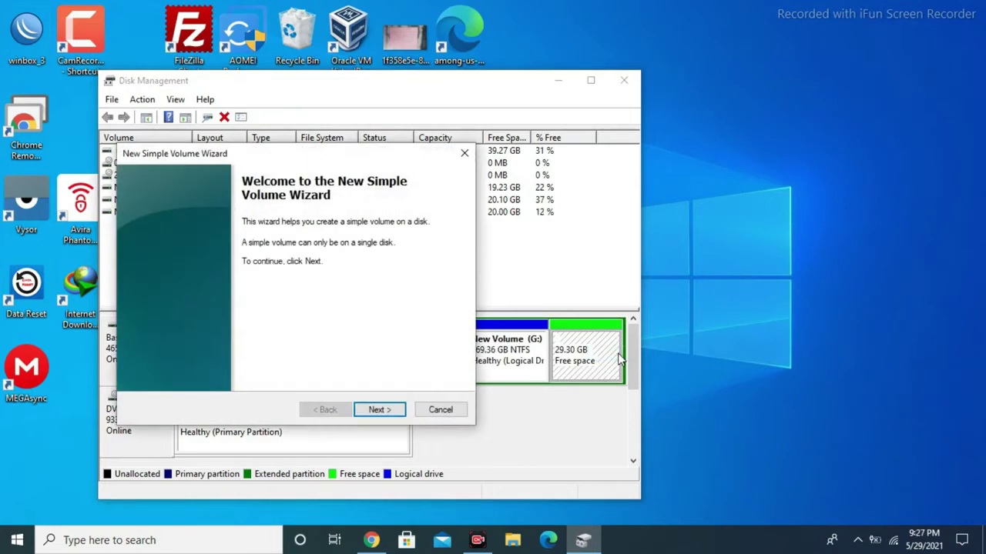
left_click(392, 414)
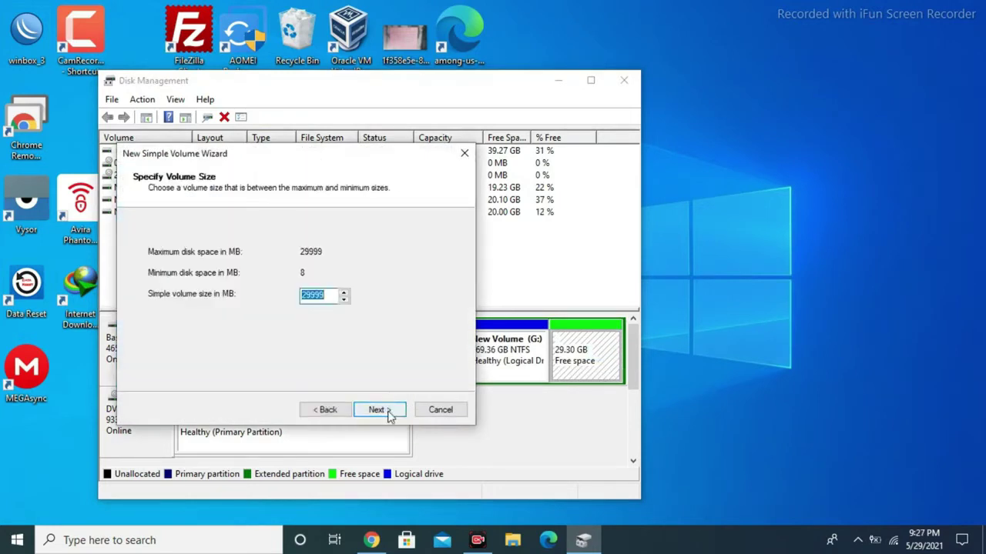
left_click(389, 411)
left_click(389, 411)
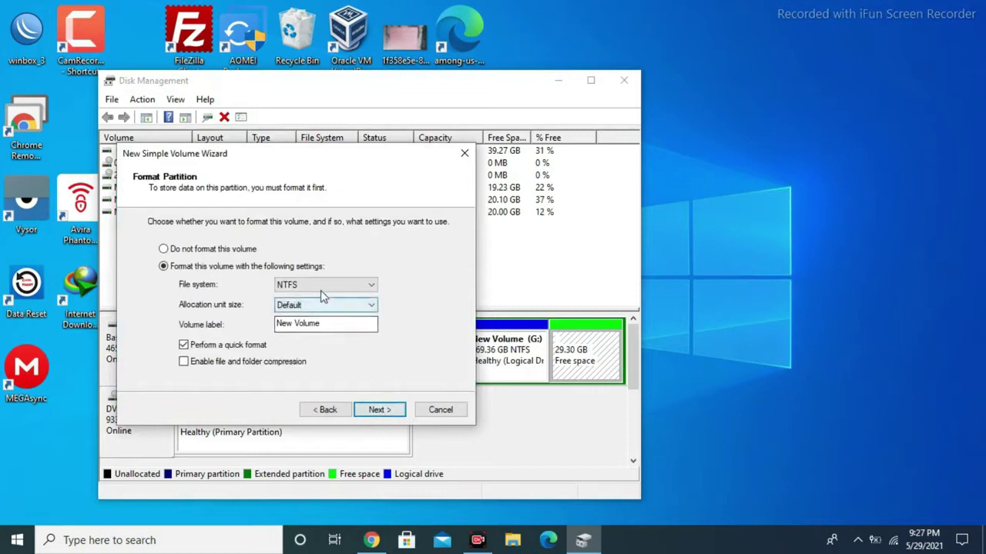
Step: Label the new volume Android, create it with a quick NTFS format and close Disk Management
left_click(326, 323)
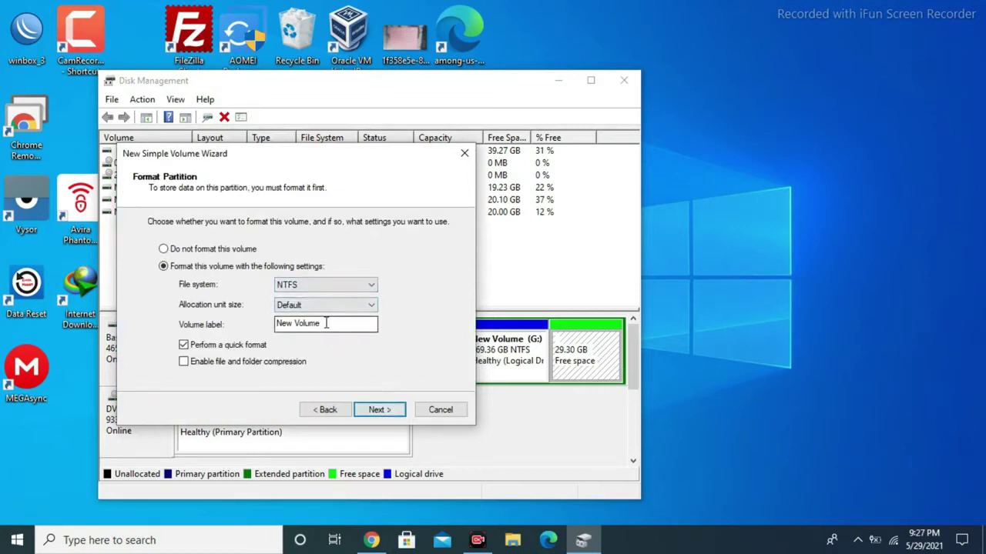
key("BackSpace")
key("BackSpace")
key("BackSpace")
key("BackSpace")
key("BackSpace")
key("BackSpace")
key("BackSpace")
key("BackSpace")
key("BackSpace")
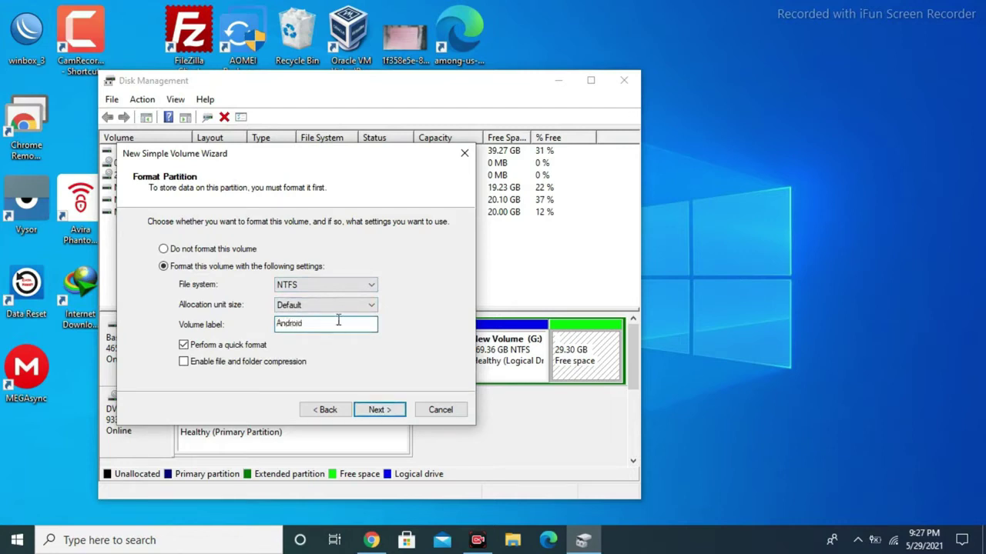
left_click(378, 411)
left_click(378, 409)
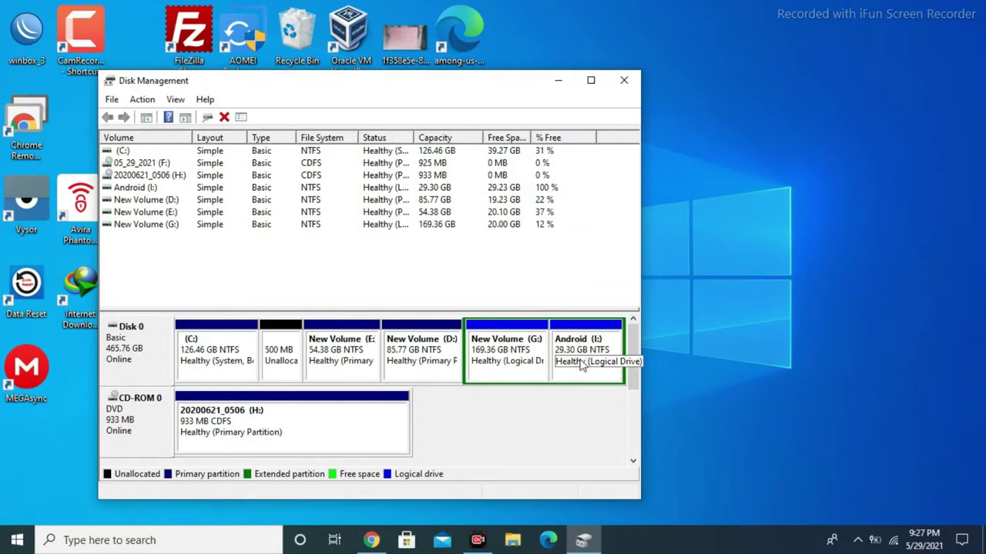
left_click(624, 81)
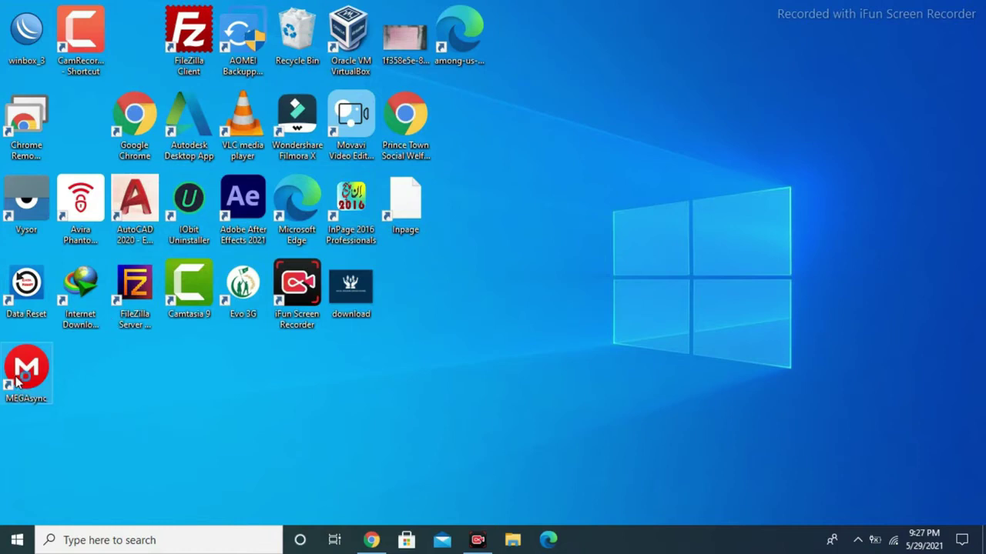
left_click(858, 541)
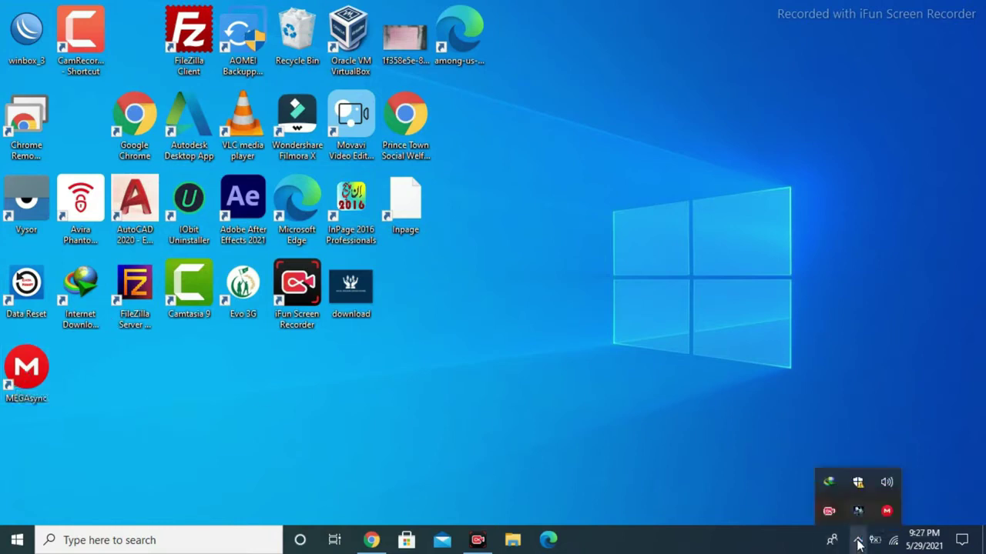
double_click(889, 512)
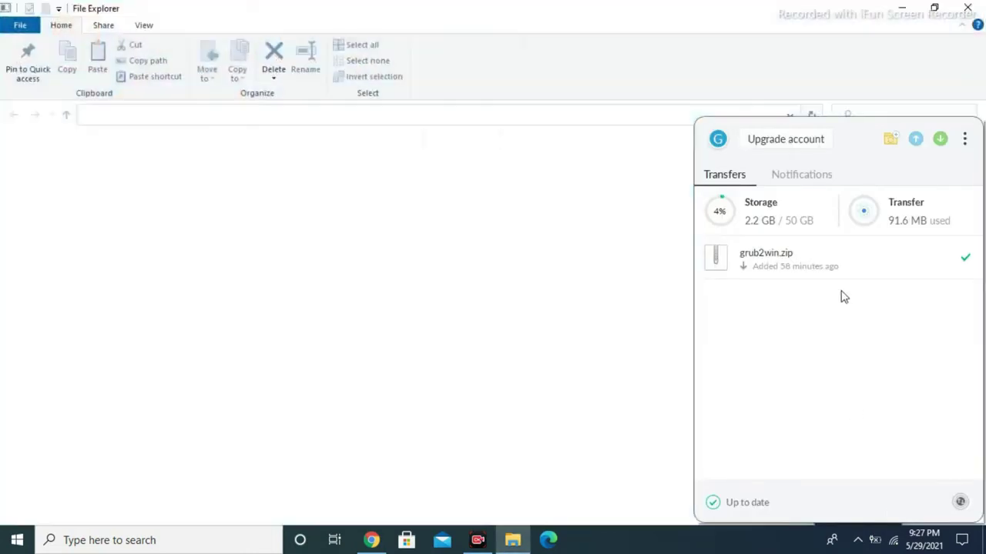
left_click(939, 139)
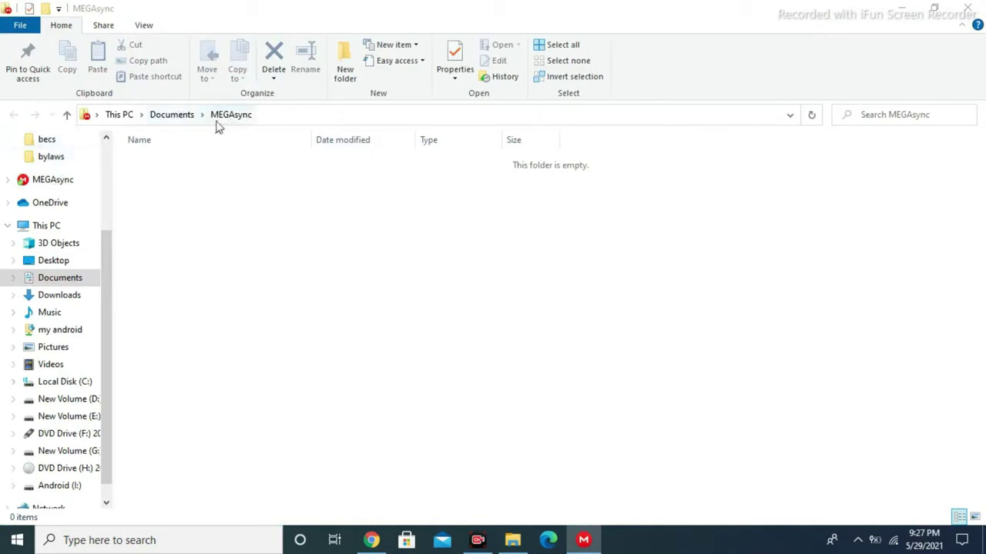
left_click(975, 7)
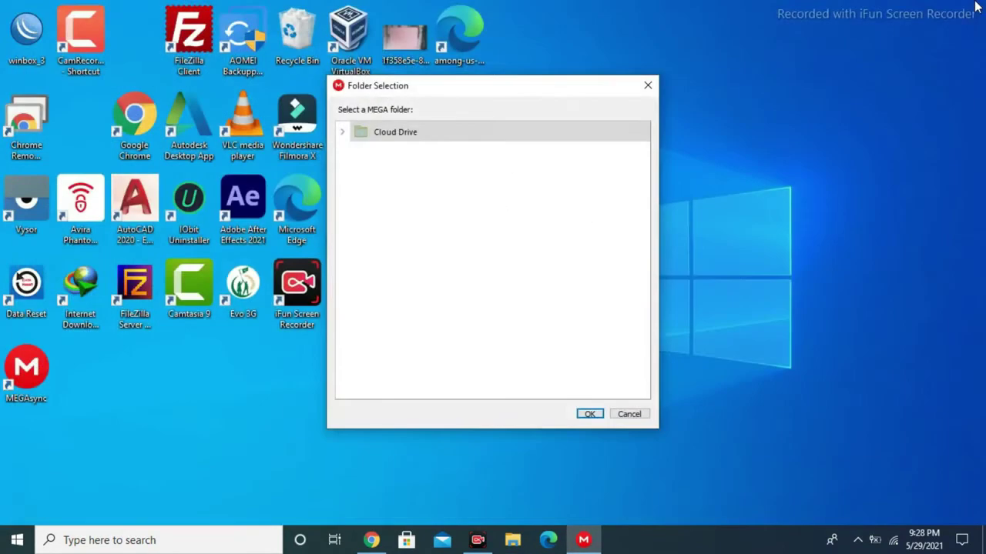
double_click(408, 139)
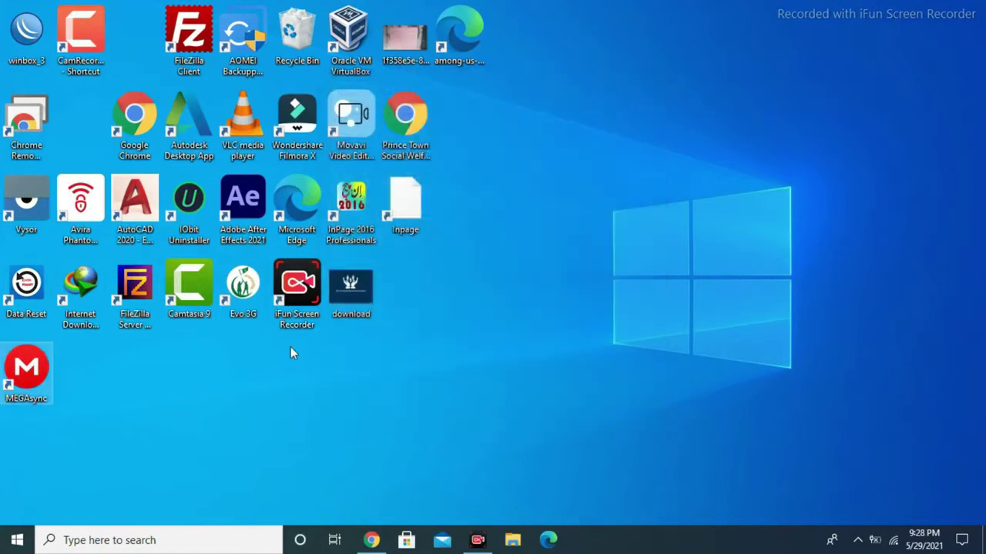
Step: Open the New Volume (E:) drive from This PC in File Explorer
left_click(512, 541)
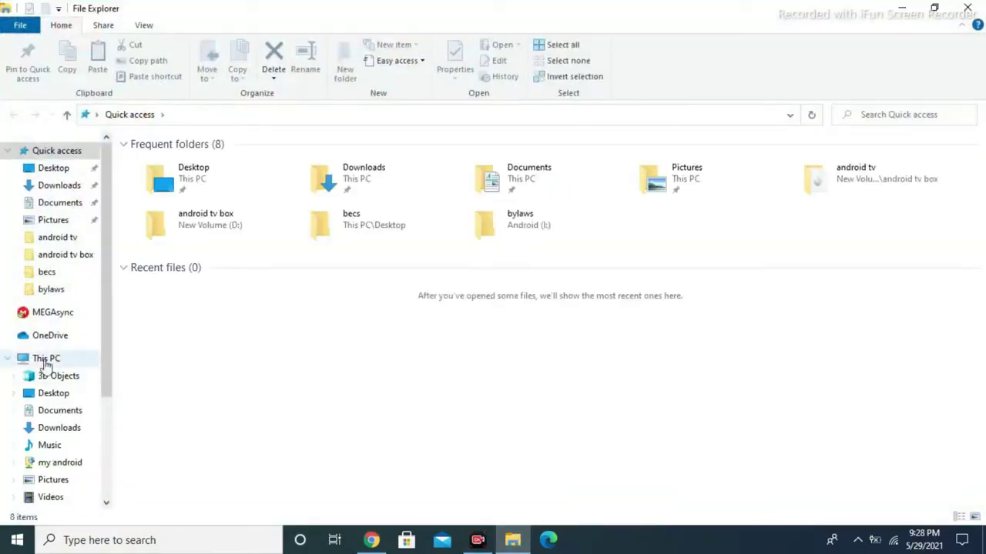
left_click(45, 361)
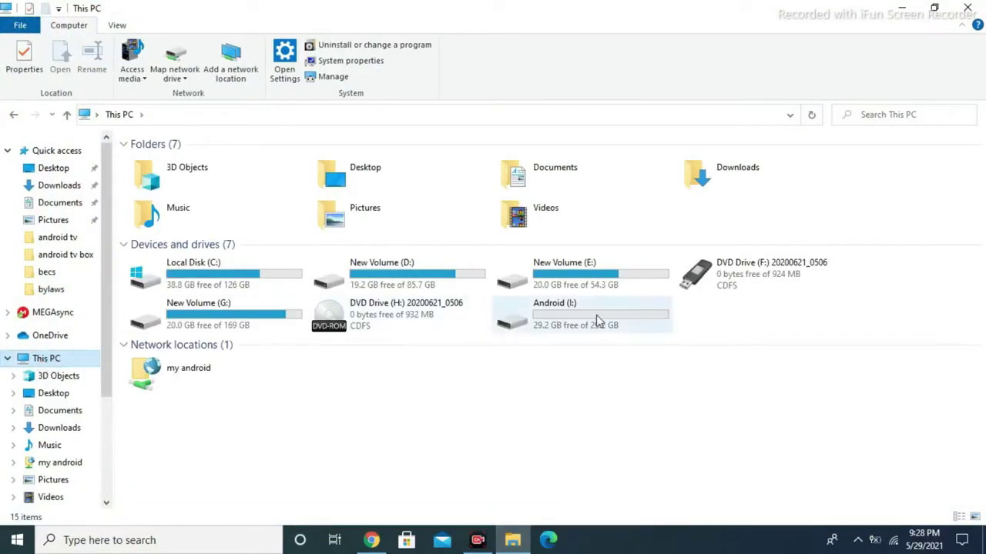
double_click(579, 270)
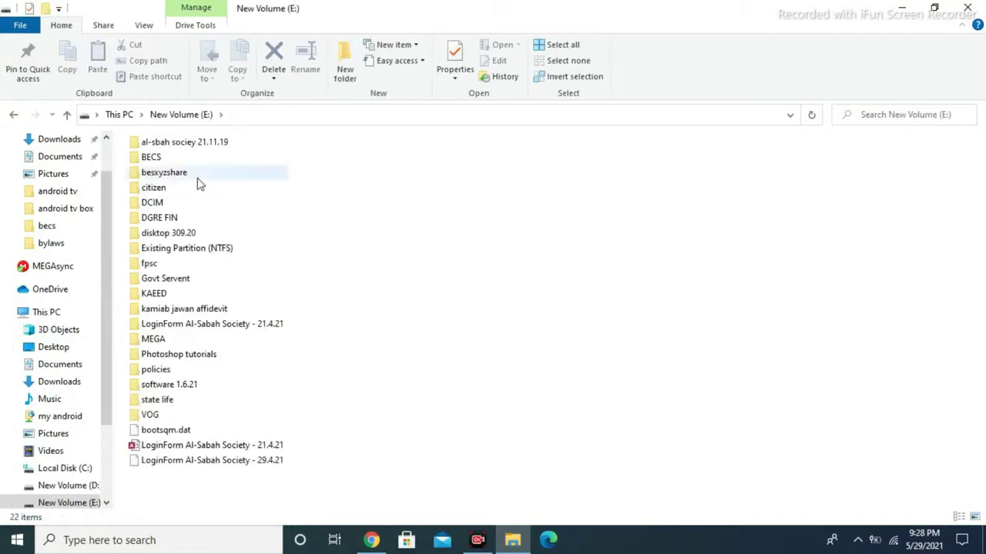
double_click(188, 386)
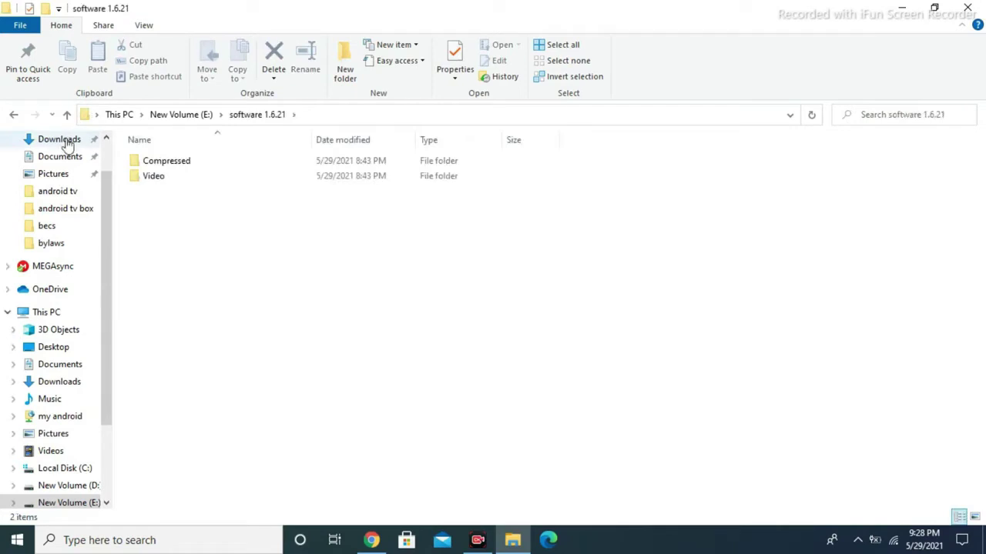
left_click(12, 114)
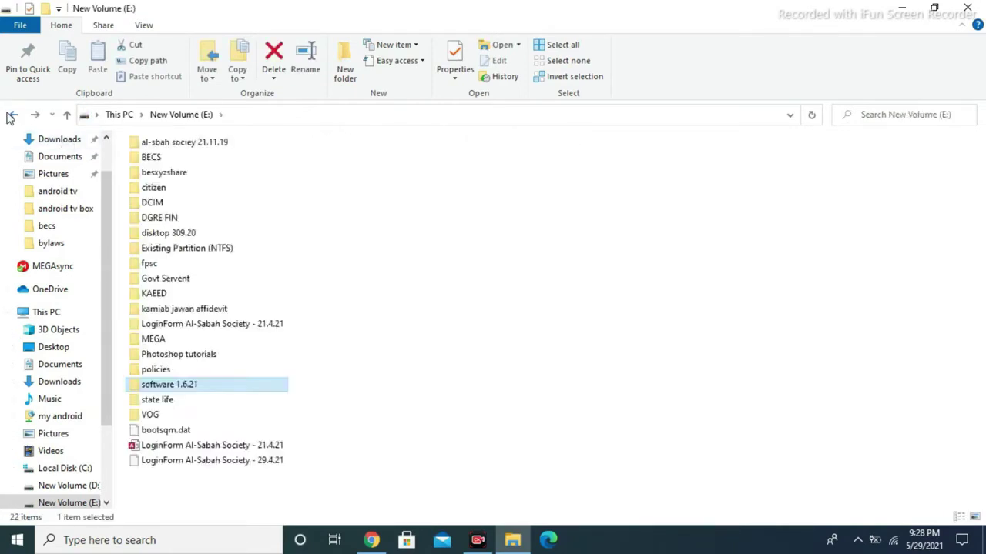
left_click(12, 115)
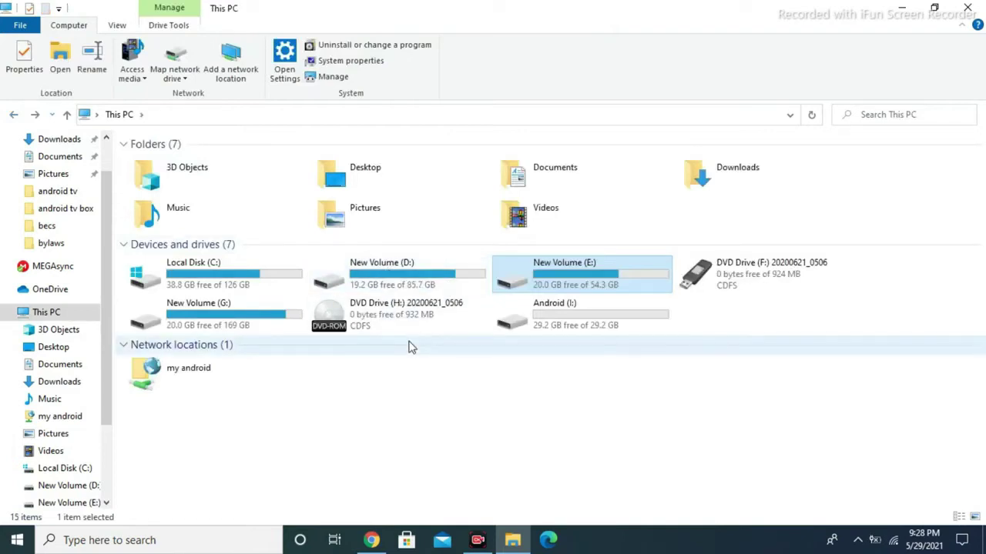
Step: Open Local Disk (C:) from This PC
double_click(268, 286)
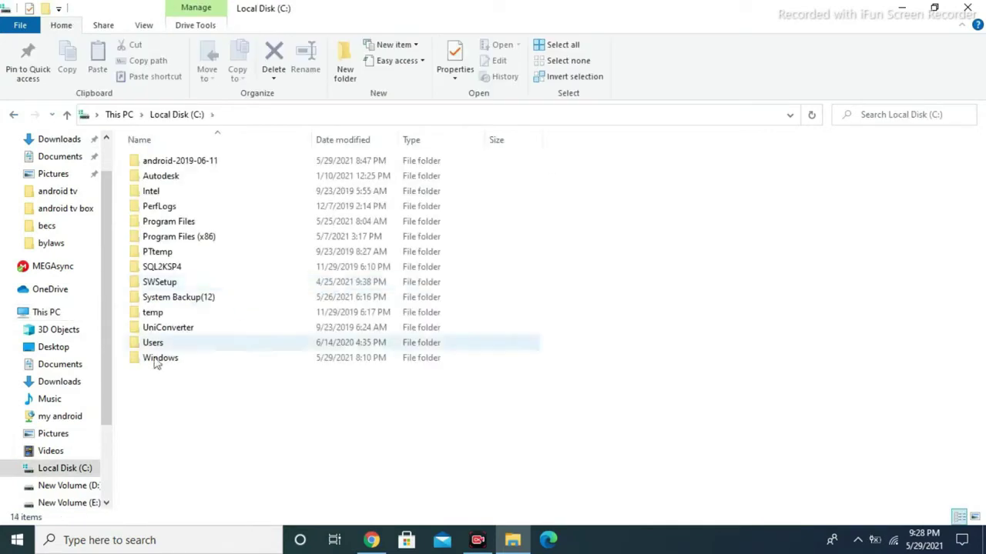
left_click(185, 164)
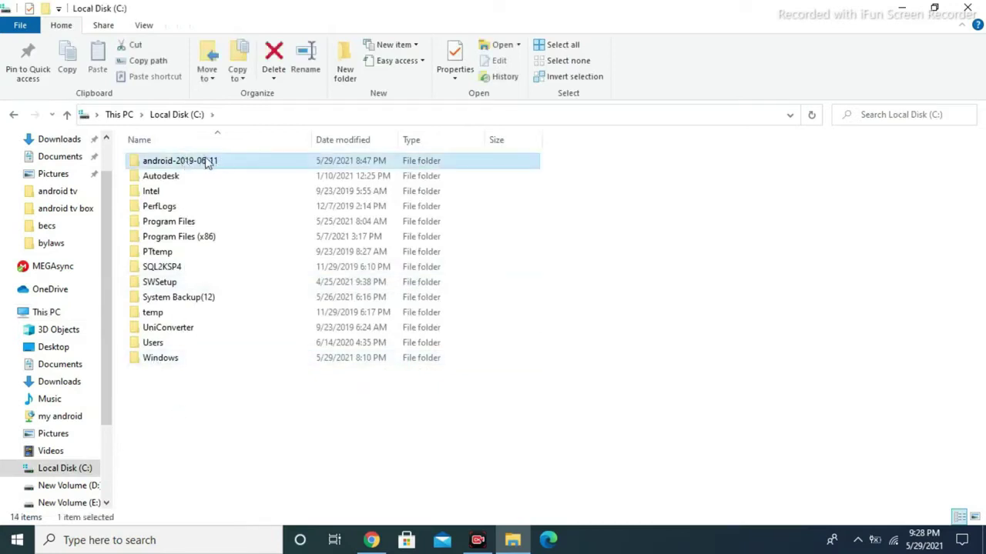
right_click(211, 161)
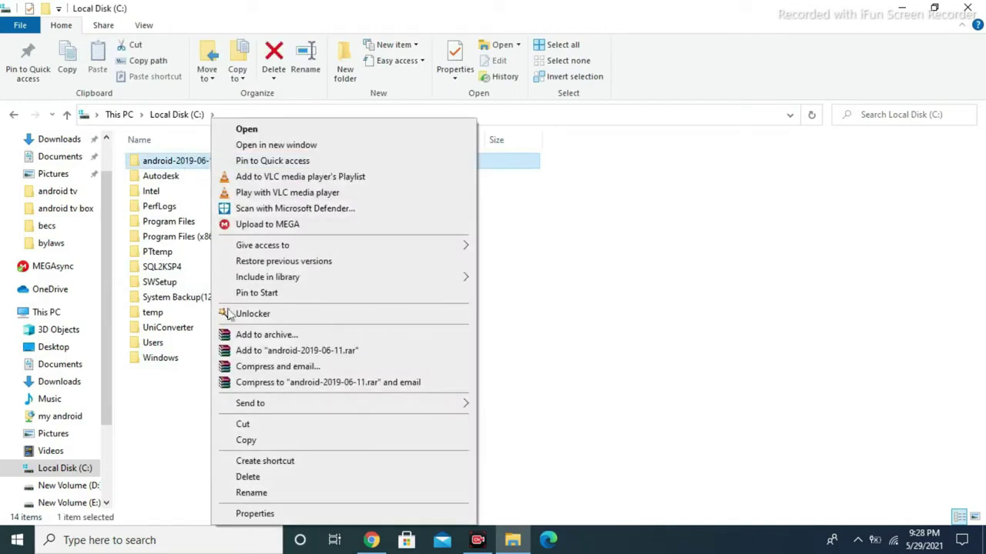
left_click(251, 493)
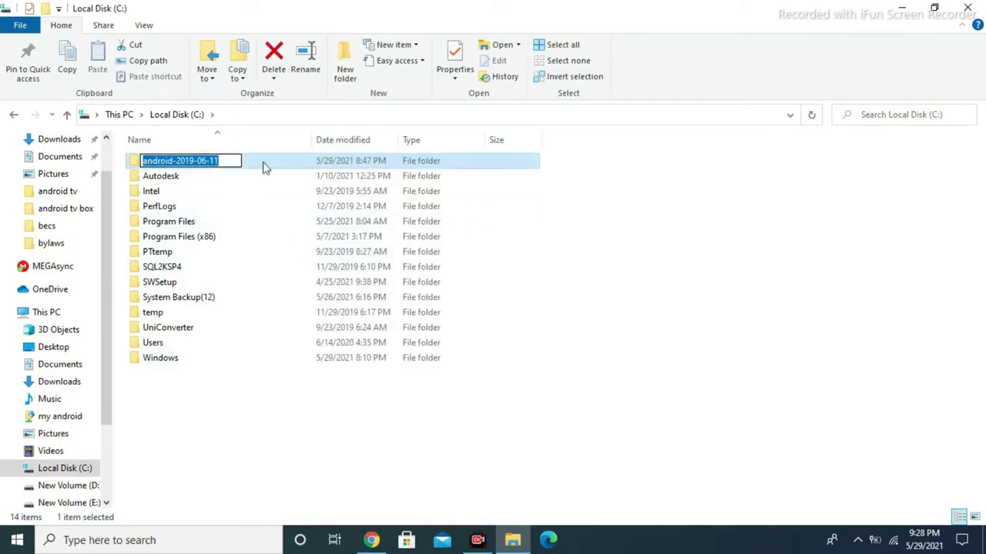
key("Return")
Step: Open the nested android-2019-06-11 folder and copy its data, initrd, kernel, ramdisk and system files
double_click(223, 168)
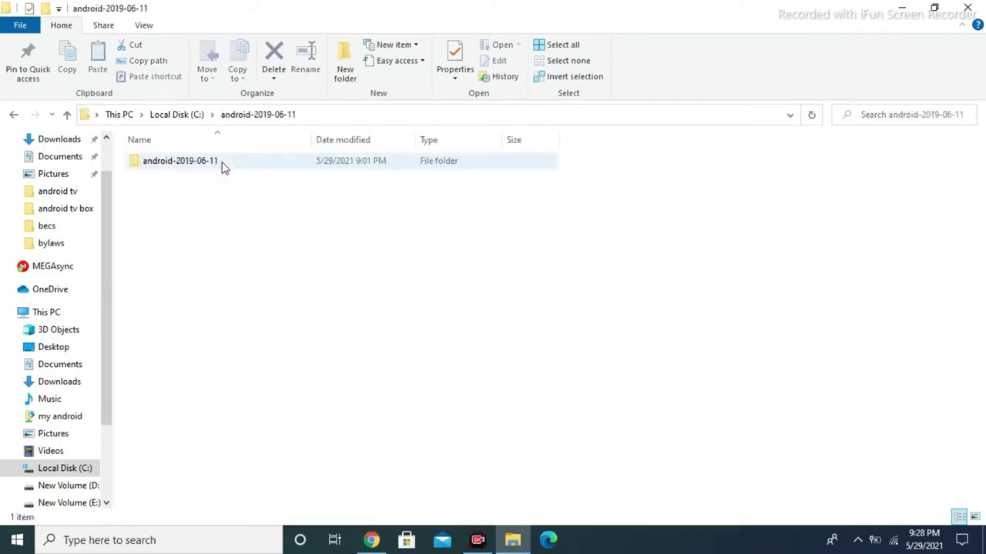
double_click(222, 166)
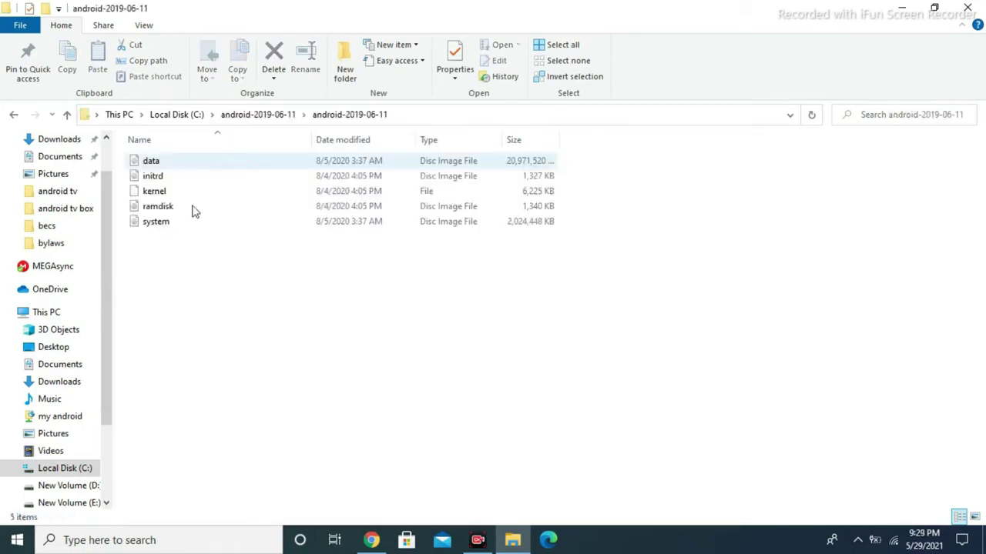
left_click_drag(158, 266, 161, 162)
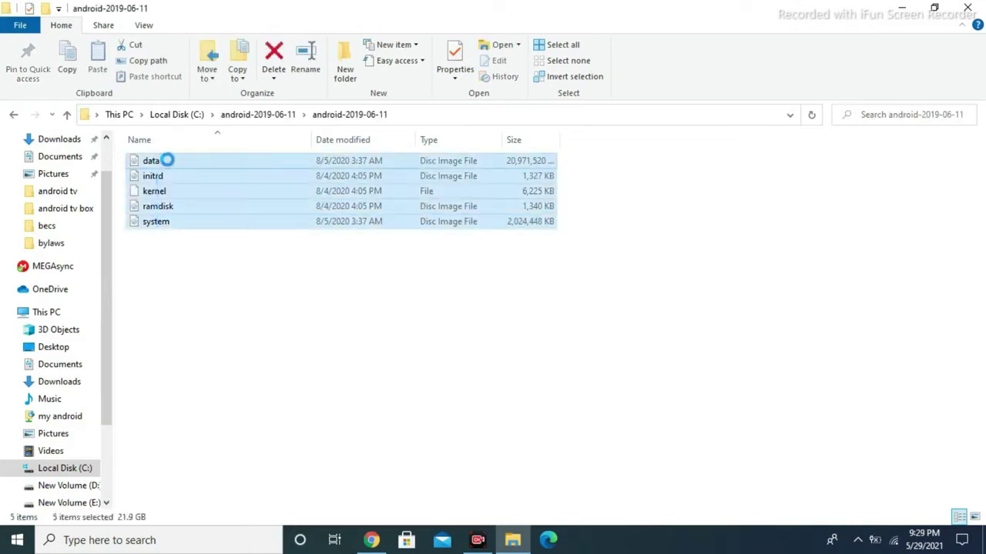
right_click(168, 162)
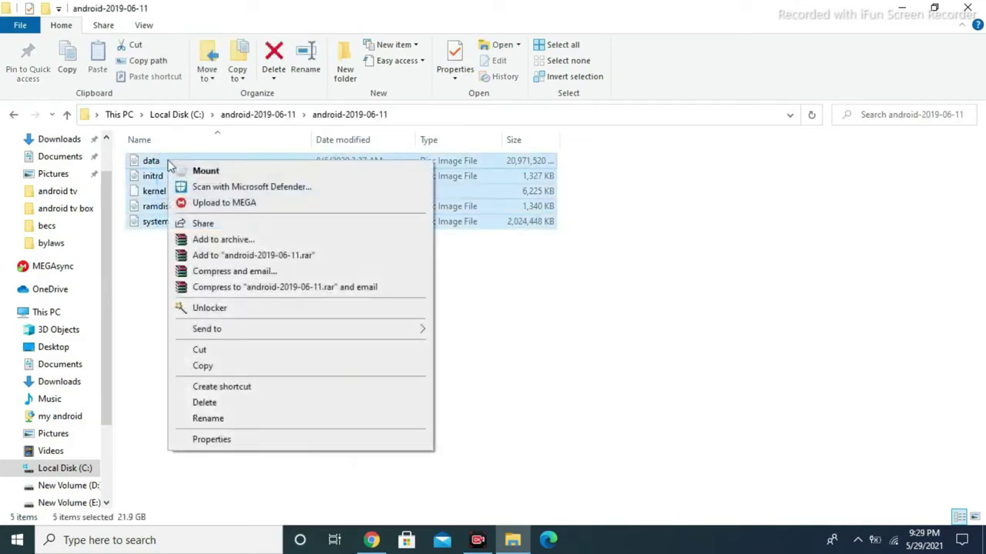
left_click(202, 368)
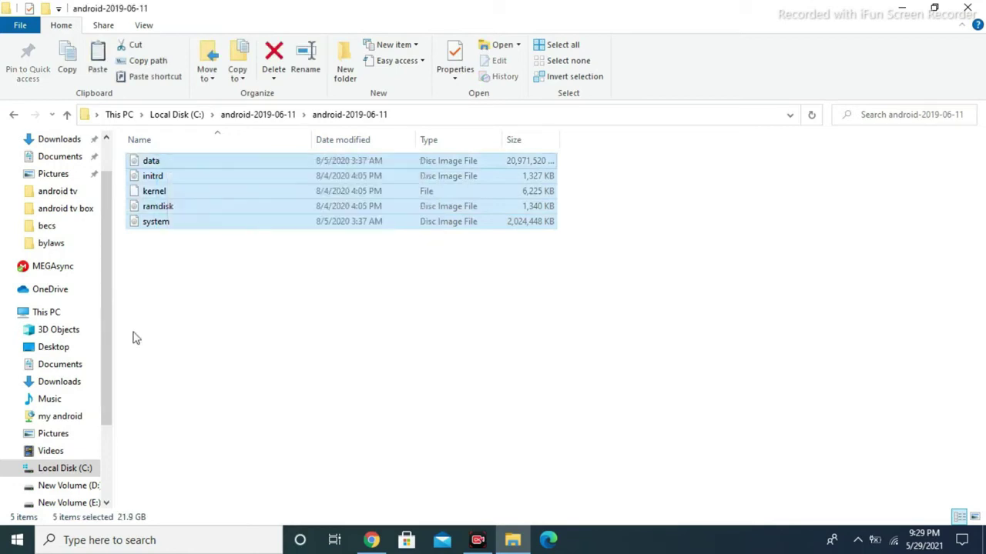
Step: Paste the copied Android files into the root of the Android (I:) drive and return to This PC
left_click(58, 319)
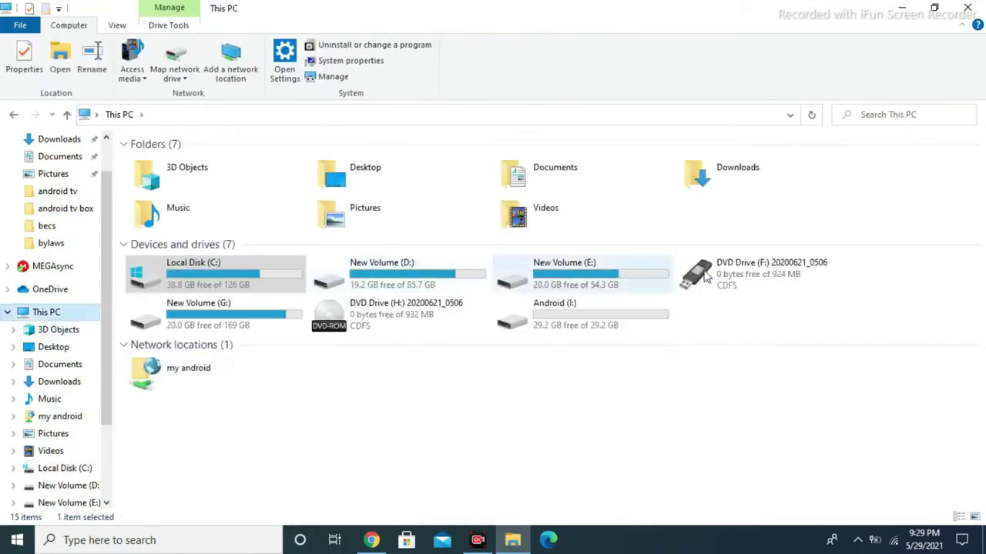
left_click(612, 321)
double_click(612, 321)
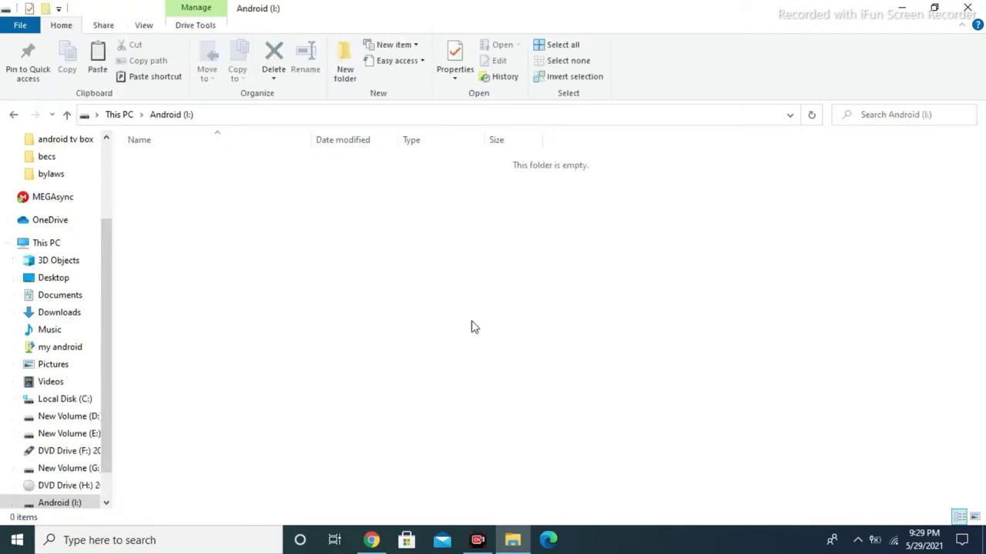
key("ctrl+v")
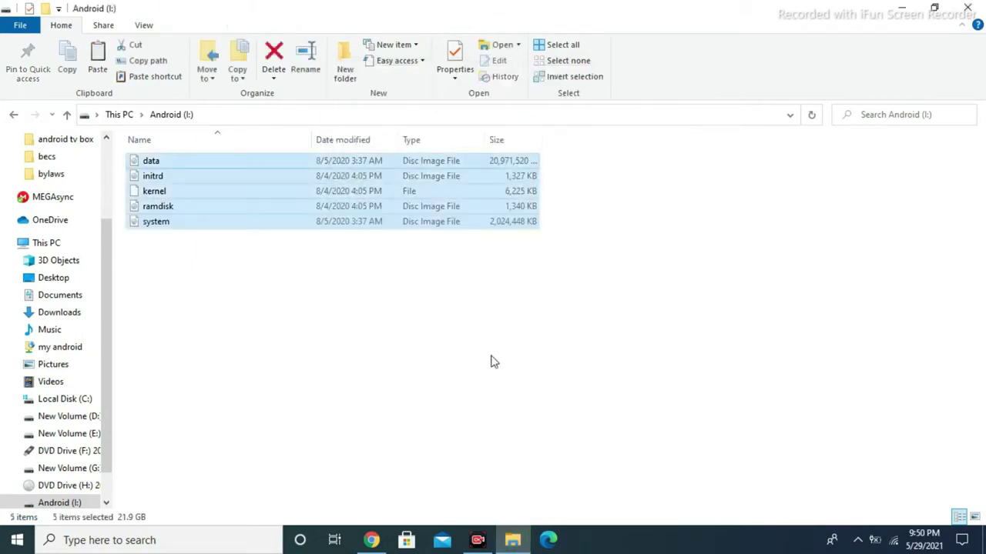
left_click(17, 115)
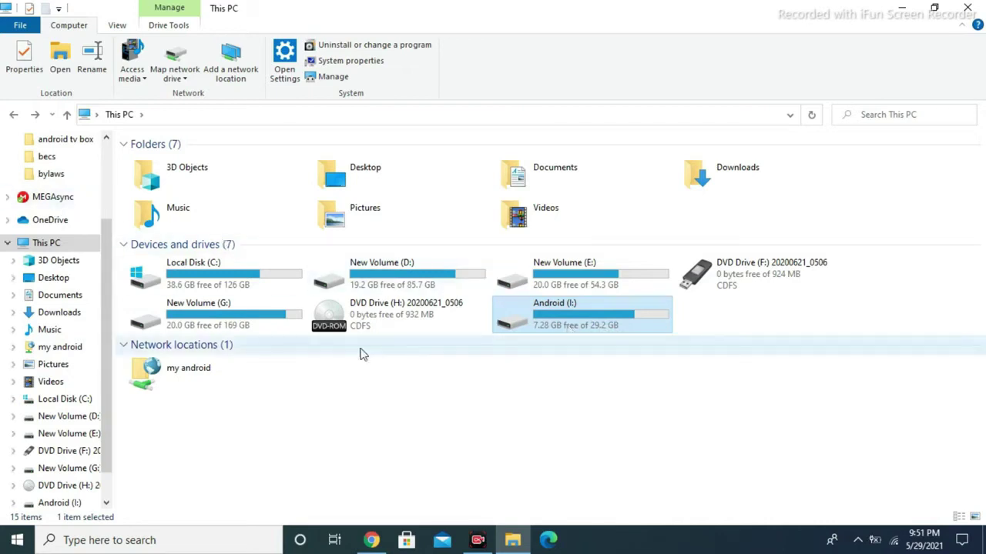
left_click(858, 540)
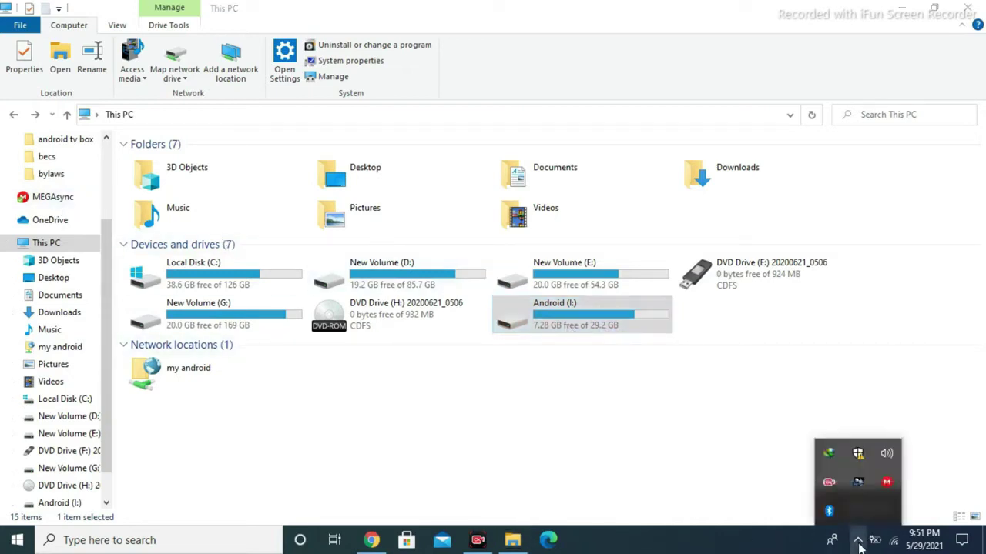
left_click(887, 483)
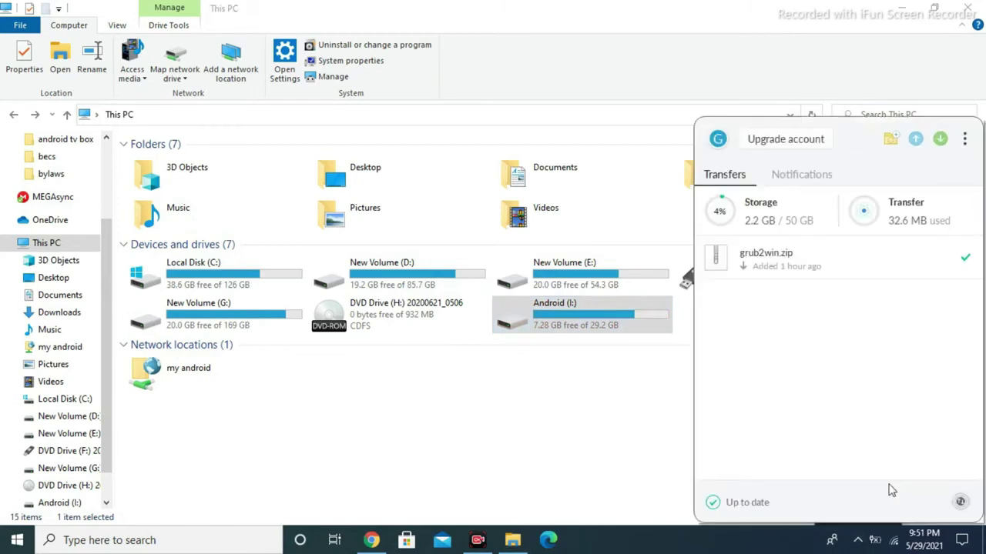
mouse_move(840, 271)
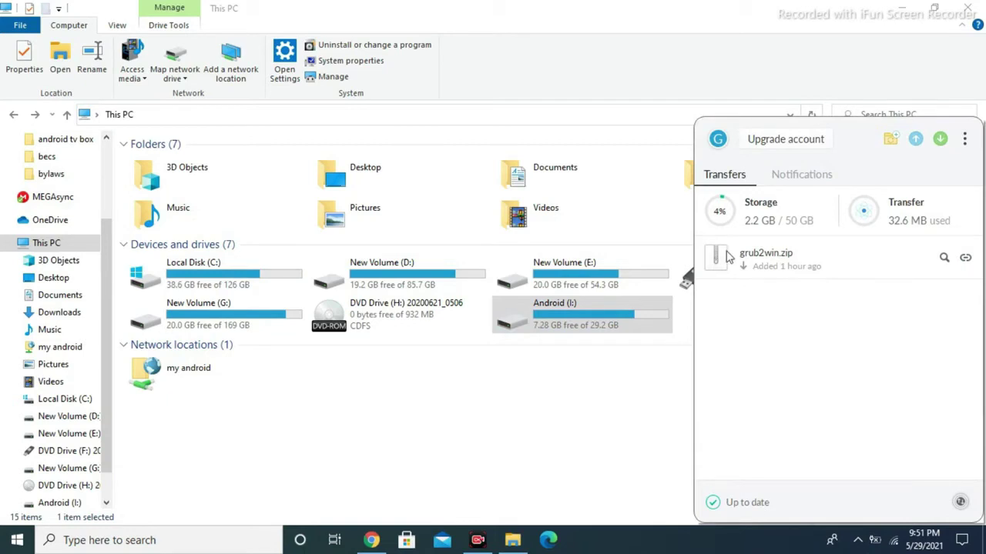
left_click(939, 139)
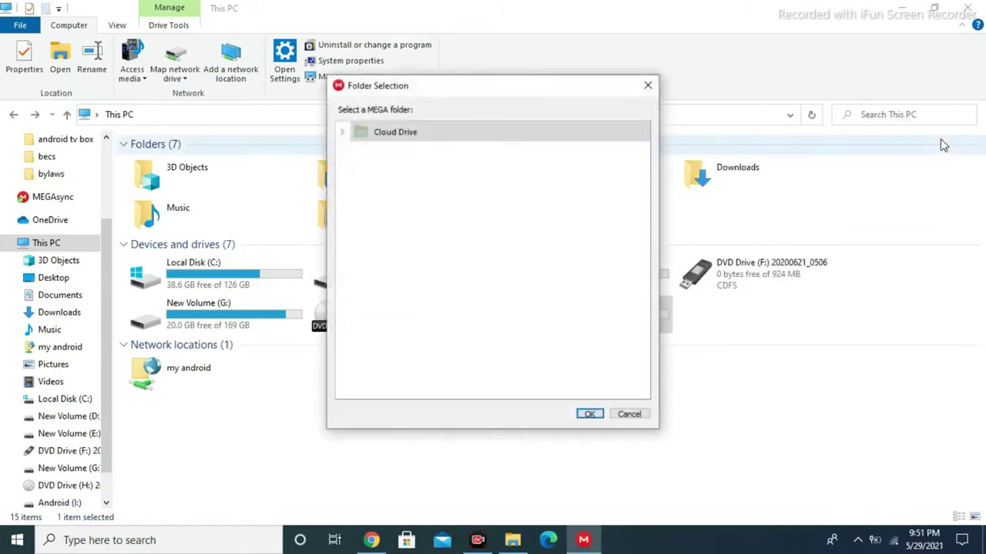
left_click(647, 87)
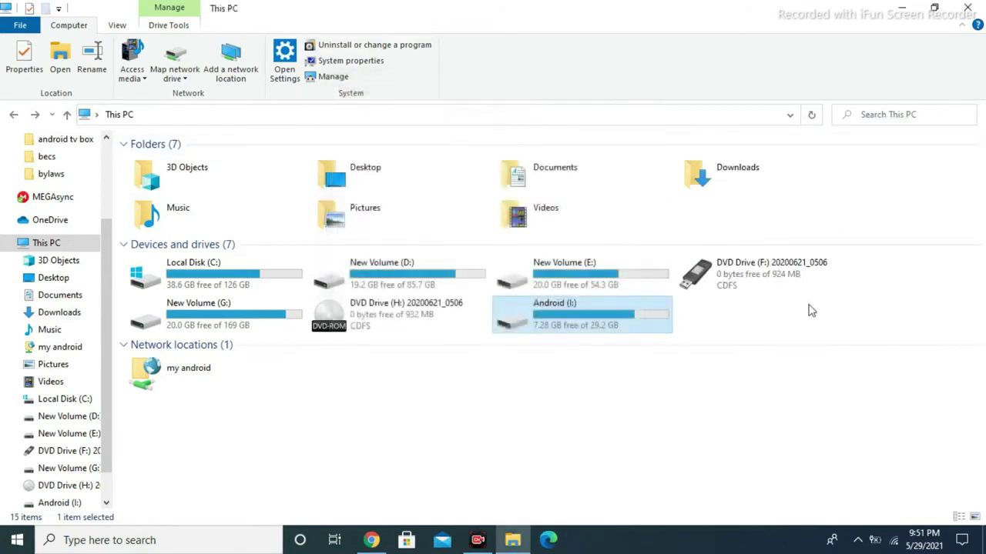
Step: Find grub2win.zip among MEGAsync's completed transfers, show it in its folder and close the transfer manager
left_click(857, 540)
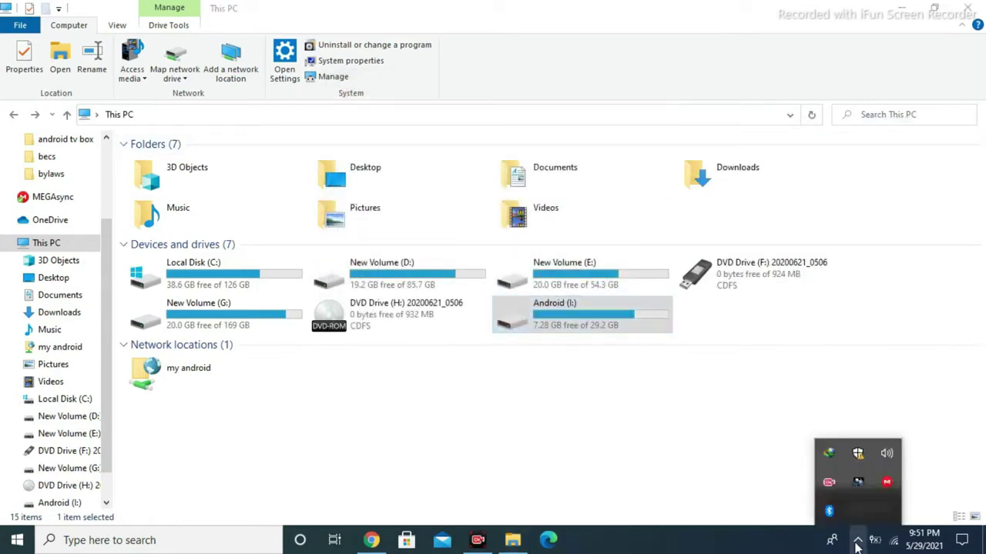
left_click(887, 484)
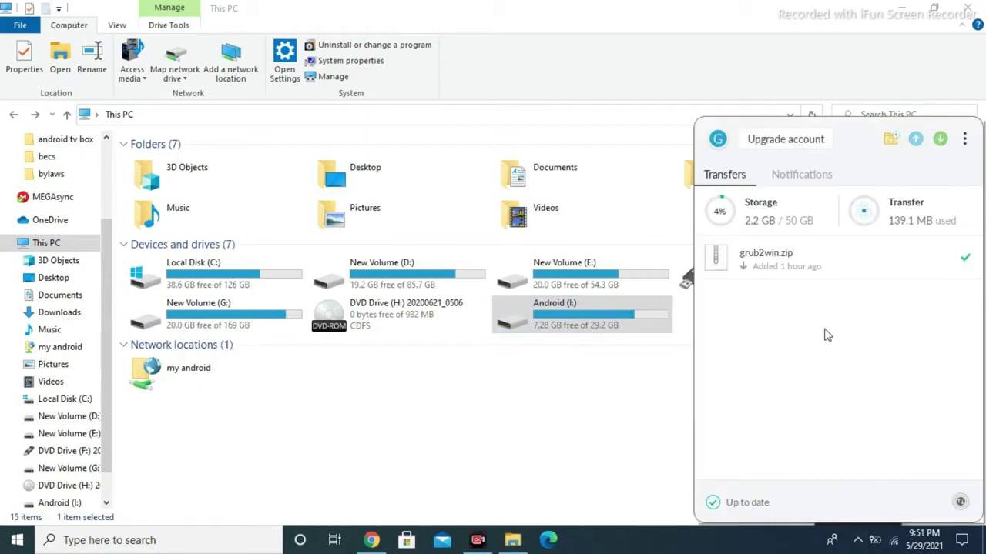
left_click(959, 502)
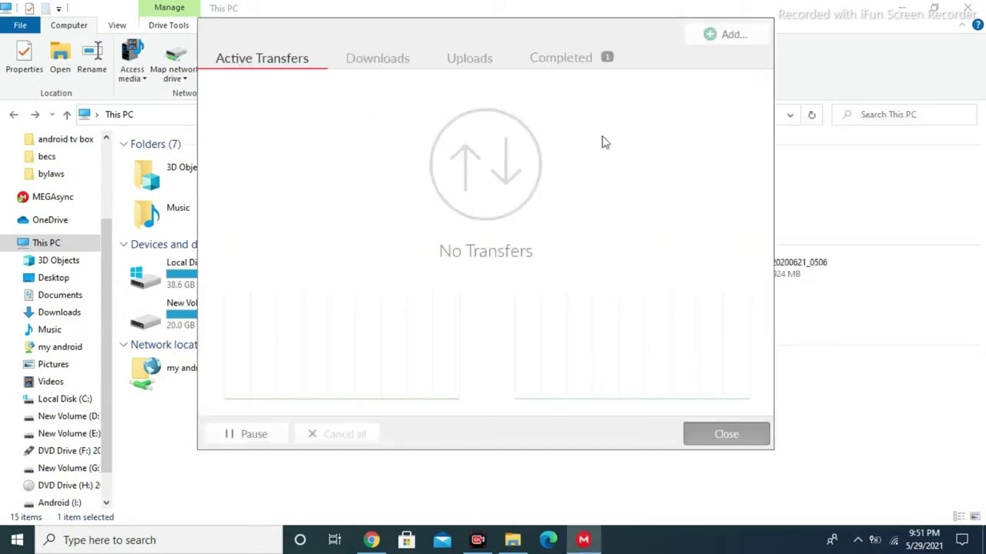
left_click(553, 67)
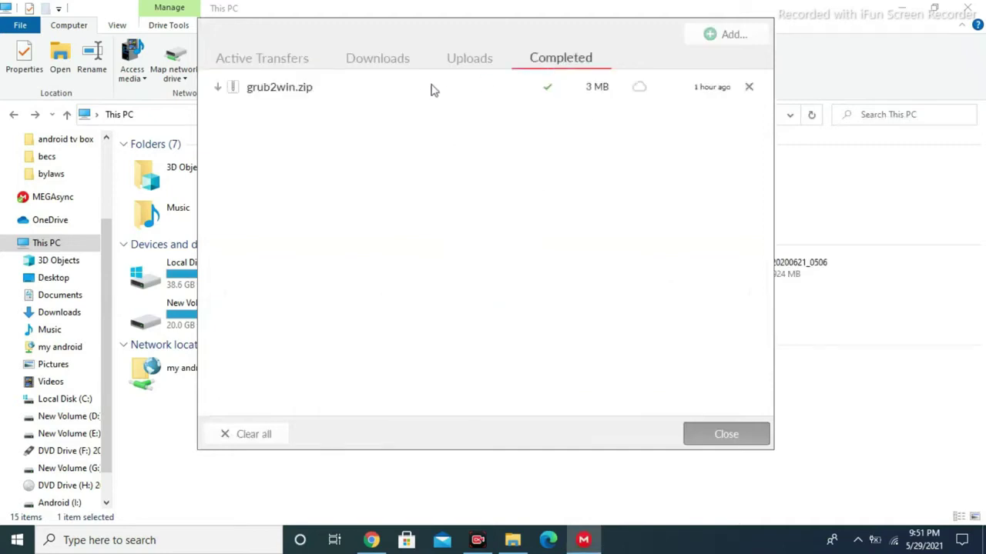
right_click(459, 90)
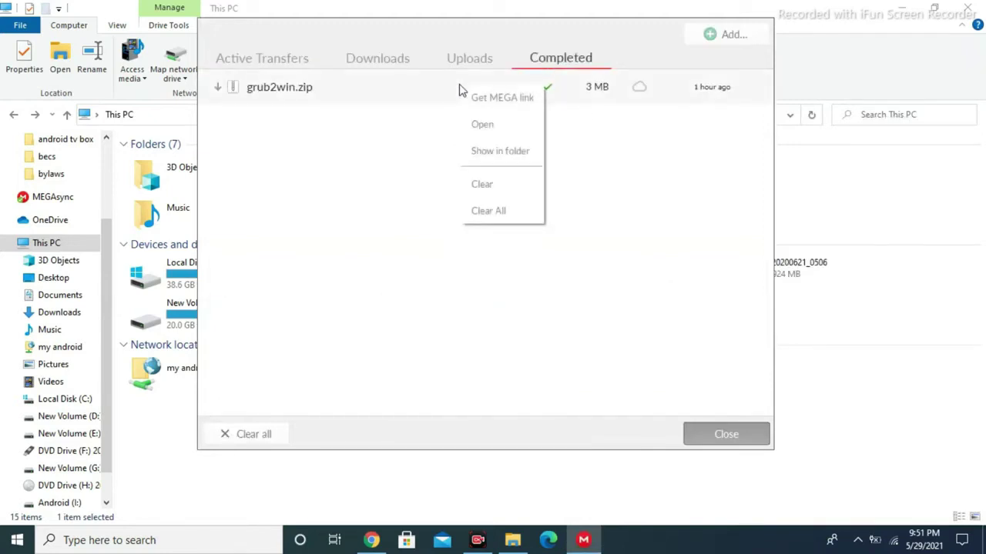
left_click(498, 151)
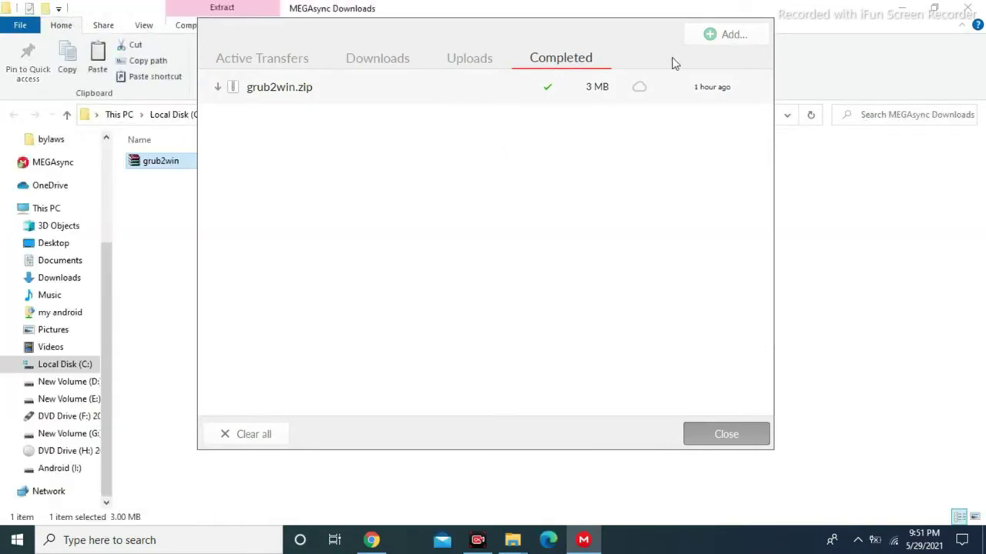
left_click(731, 438)
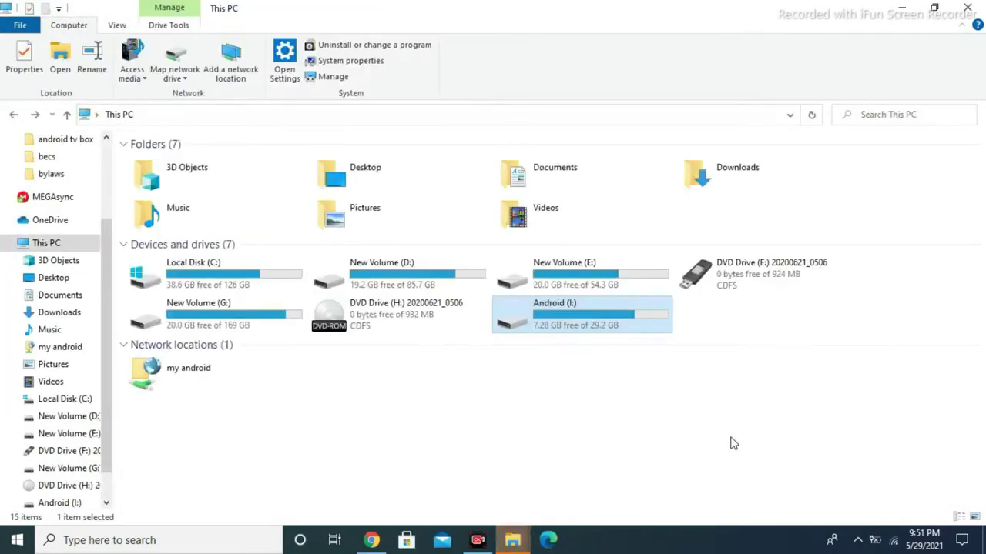
Step: Switch to the MEGAsync Downloads folder window and copy the grub2win archive
left_click(516, 540)
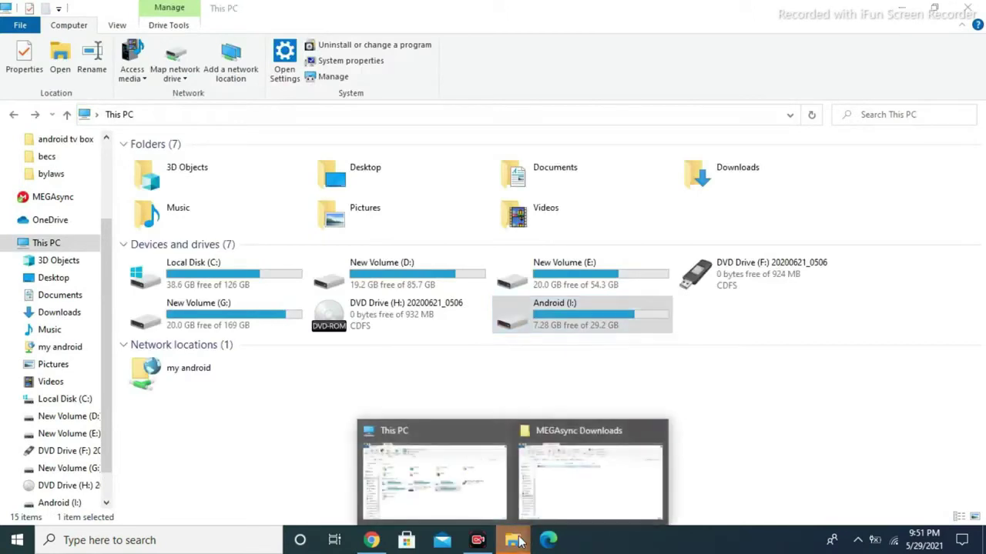
left_click(582, 485)
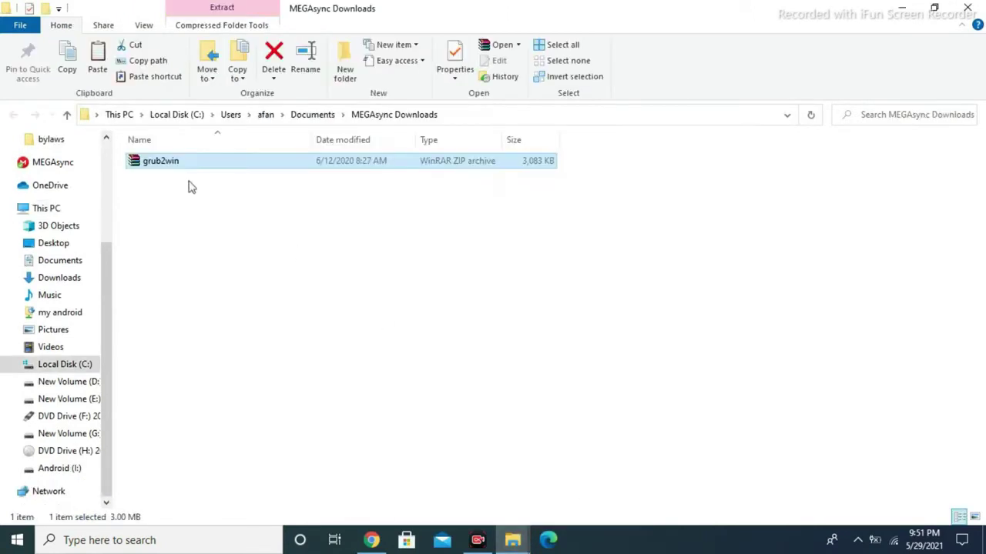
double_click(178, 161)
right_click(178, 161)
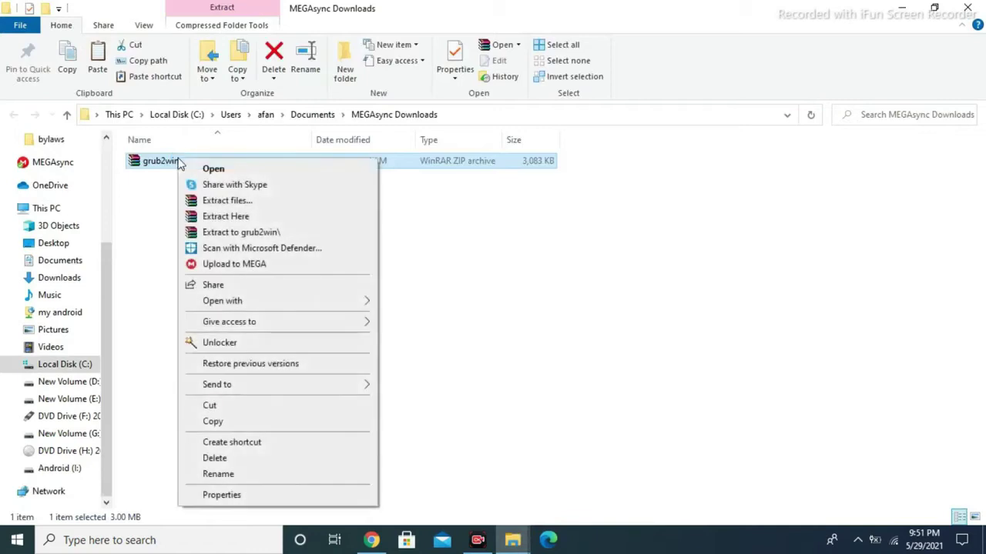
left_click(213, 422)
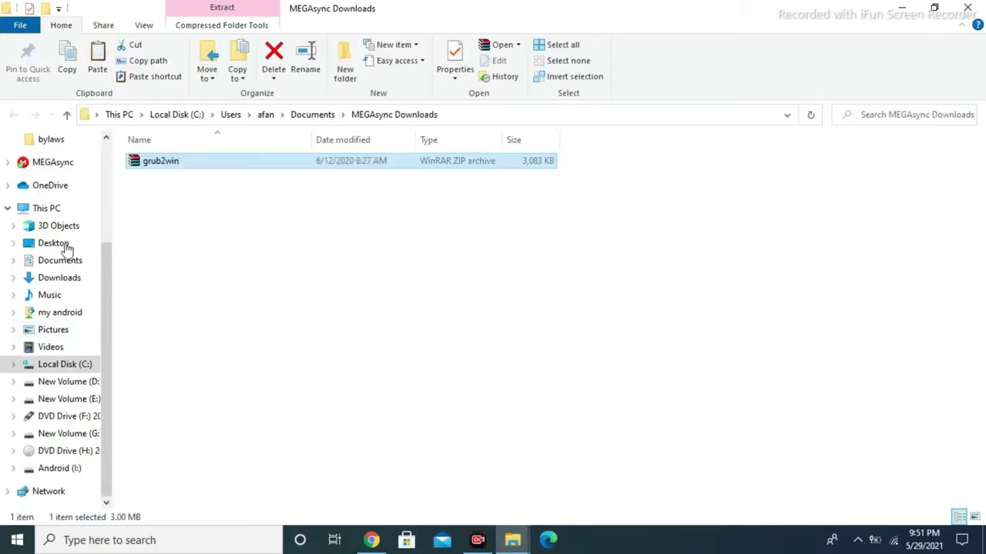
Step: Paste the copied grub2win archive into the root of Local Disk (C:), granting administrator permission
left_click(53, 215)
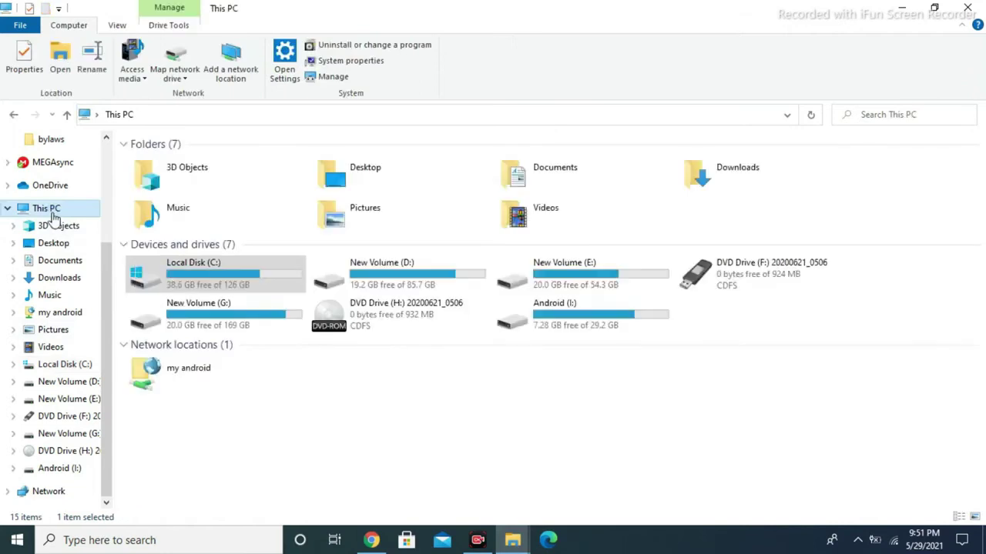
double_click(191, 269)
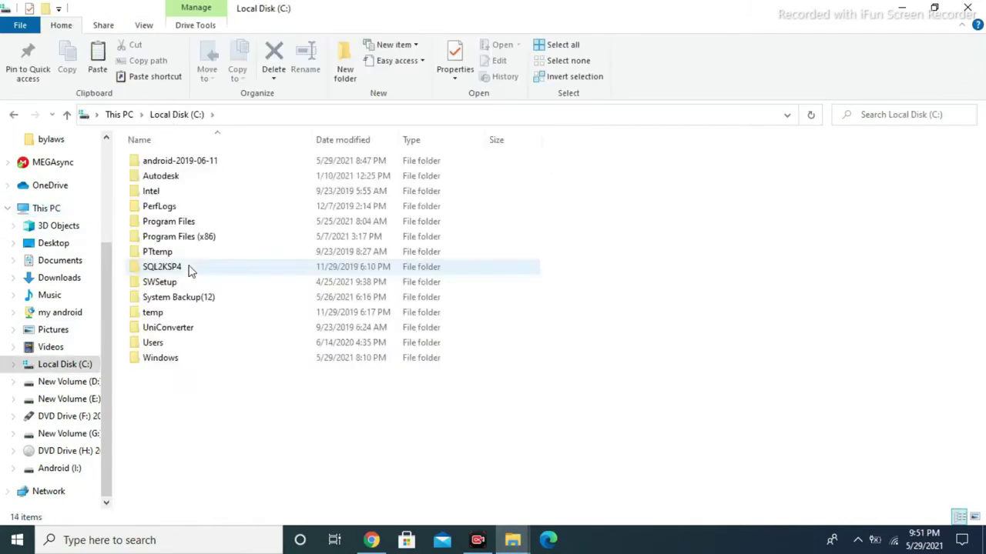
right_click(256, 430)
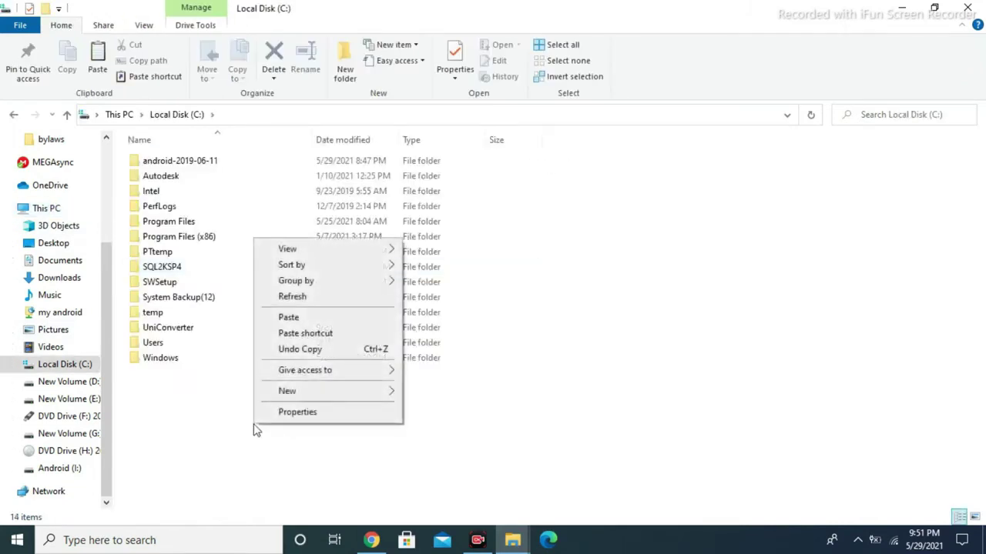
left_click(290, 318)
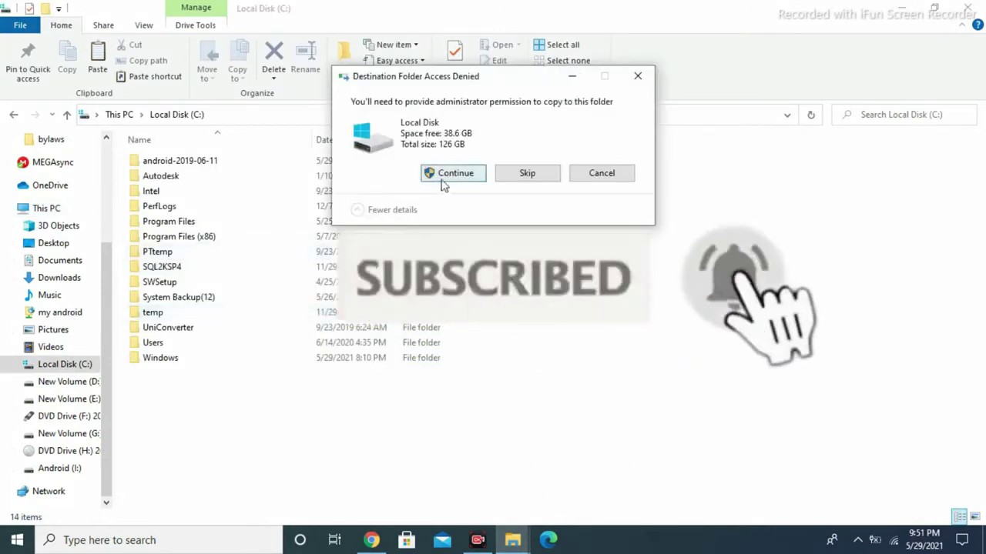
left_click(446, 178)
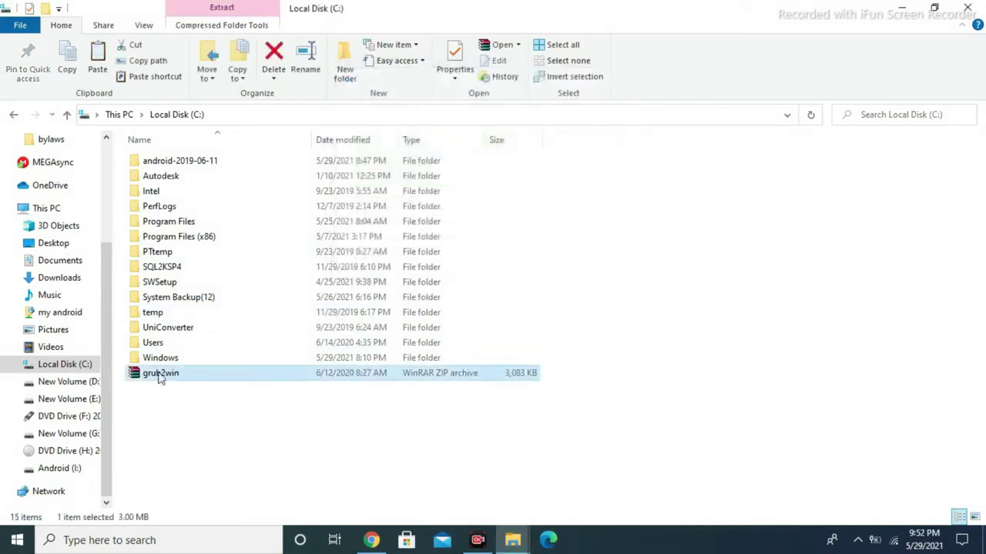
Step: Extract the grub2win archive on drive C: into its own grub2win folder and open that folder
right_click(173, 381)
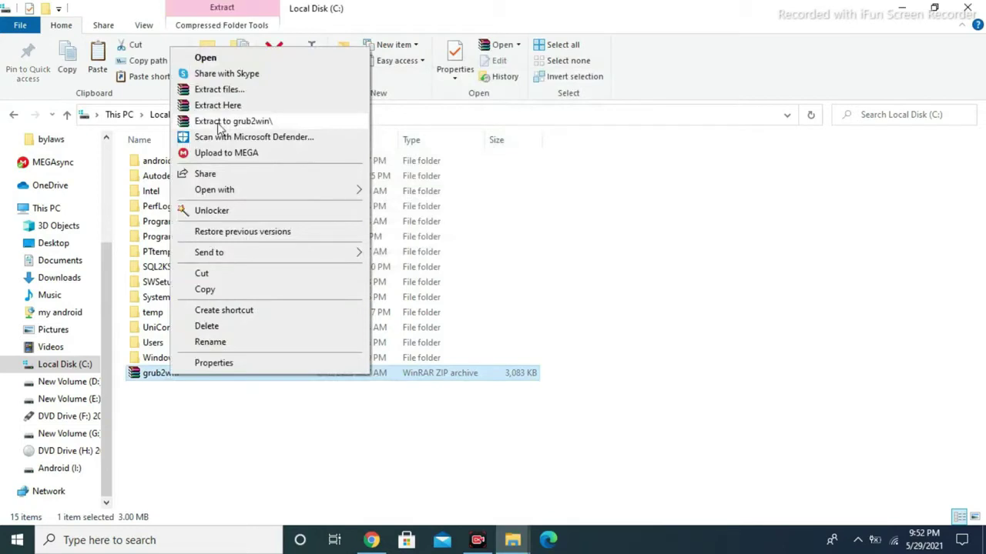
left_click(219, 121)
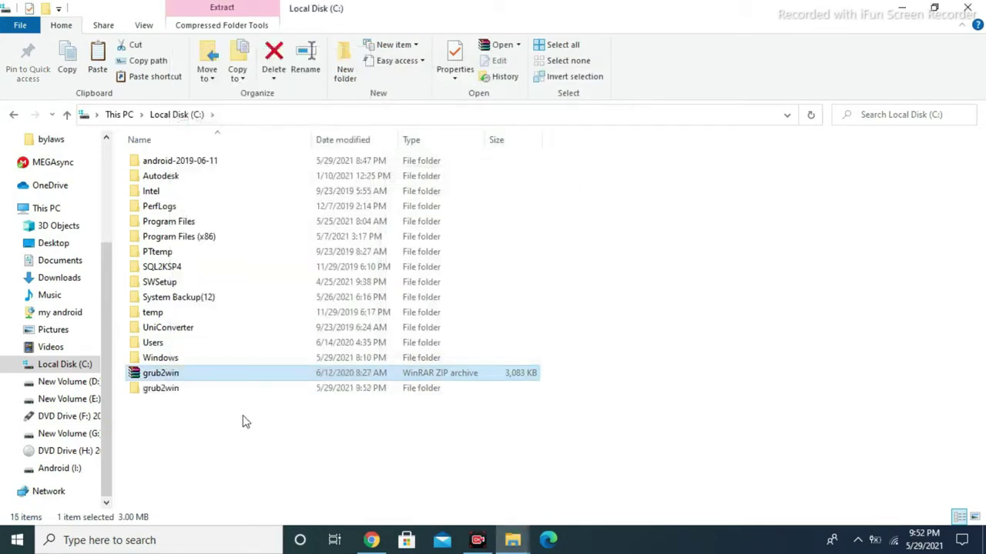
double_click(174, 391)
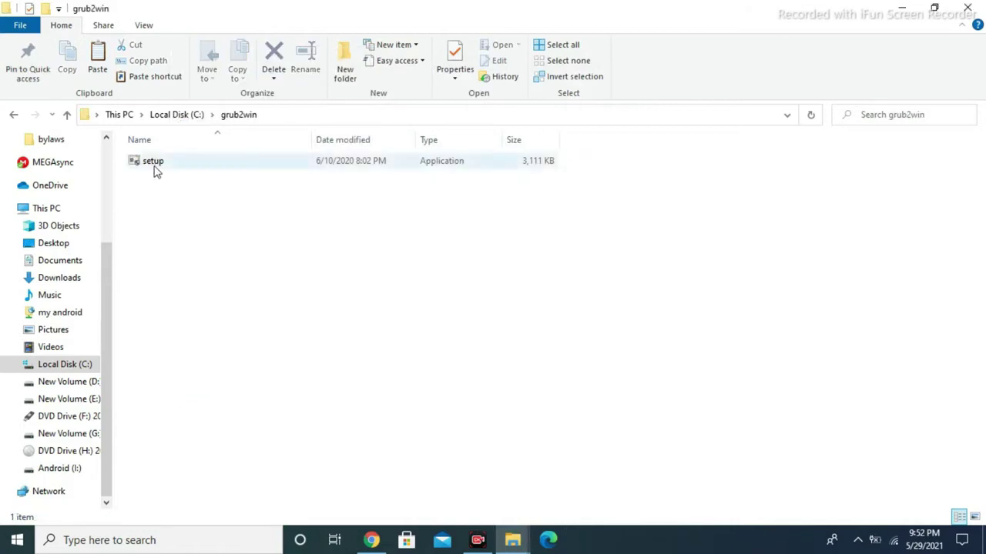
Step: Move the setup application from the grub2win folder to the root of Local Disk (C:), granting administrator permission
right_click(154, 170)
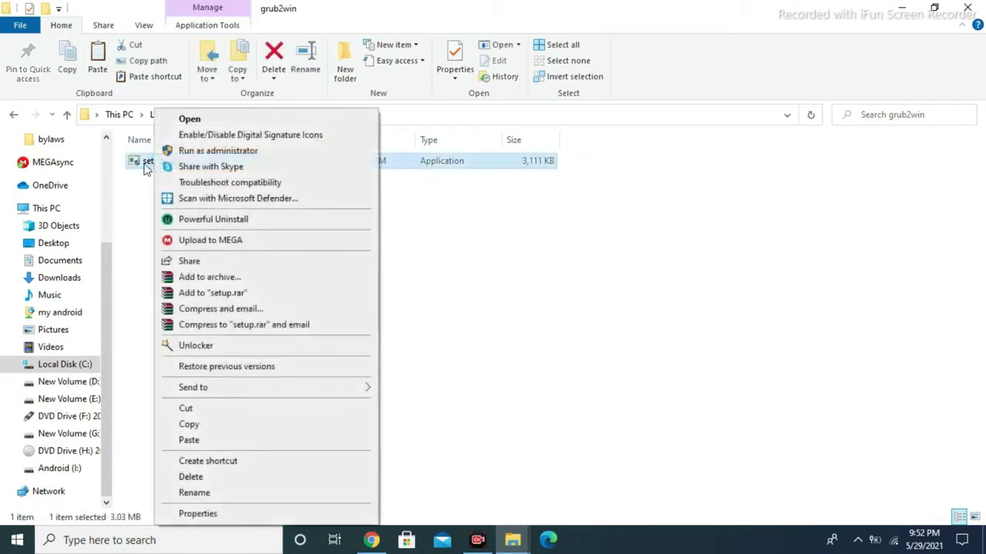
left_click(184, 410)
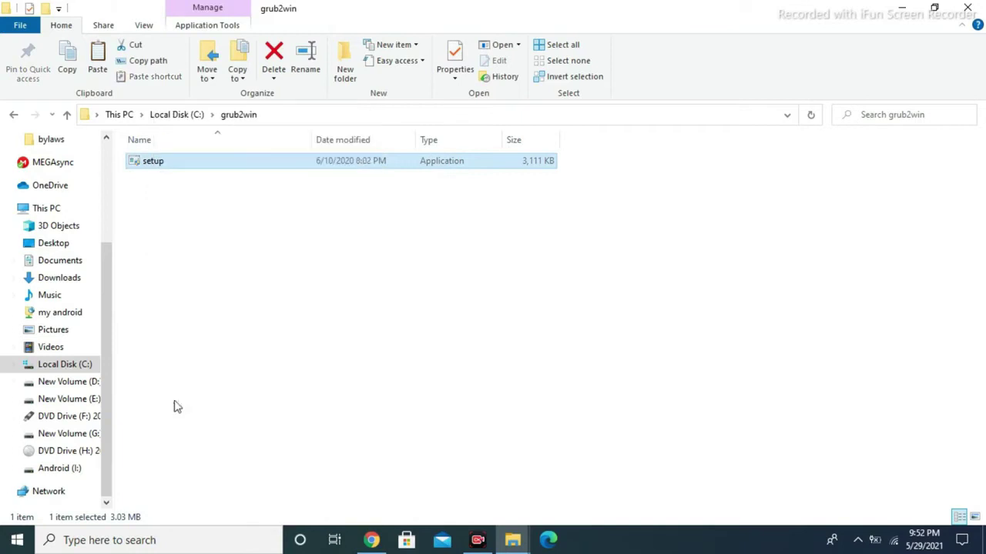
left_click(15, 115)
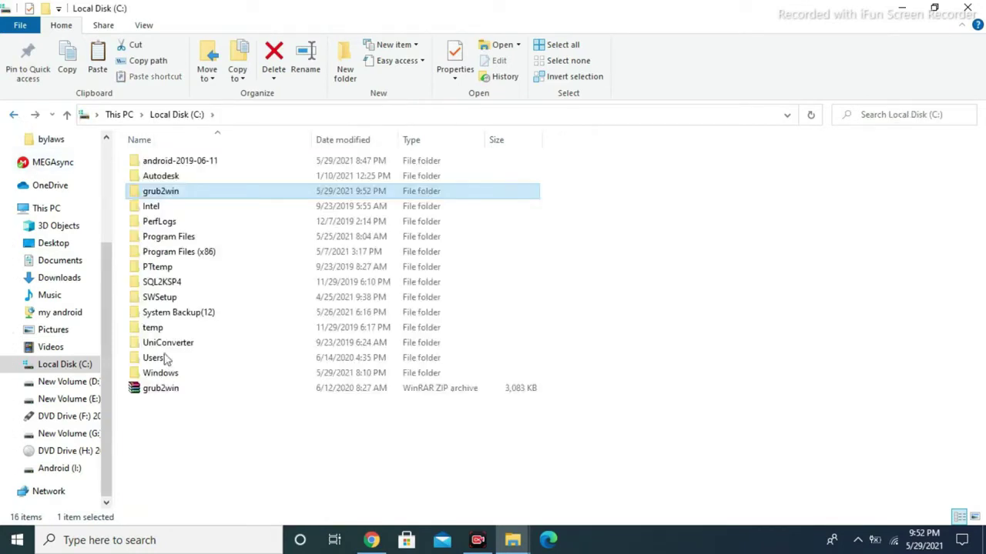
right_click(185, 449)
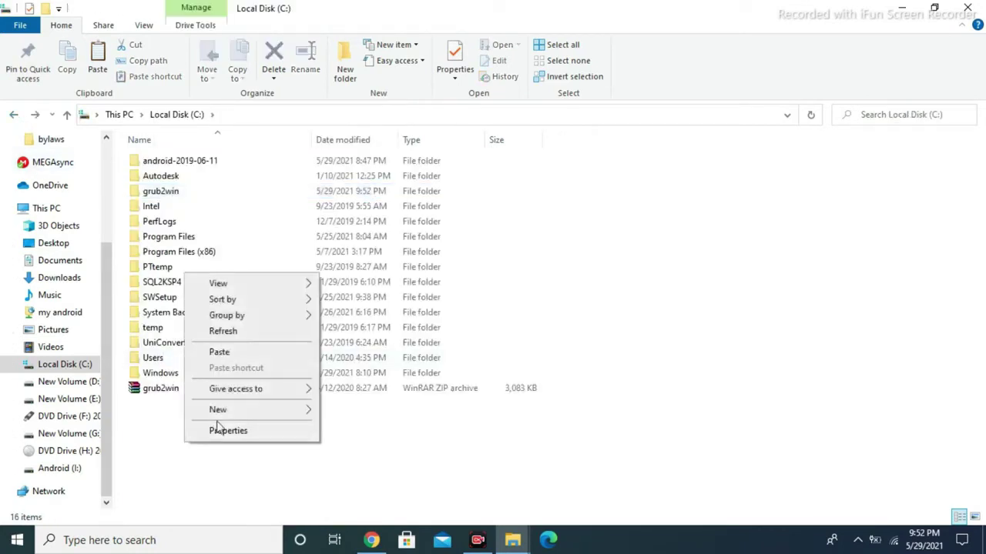
left_click(219, 352)
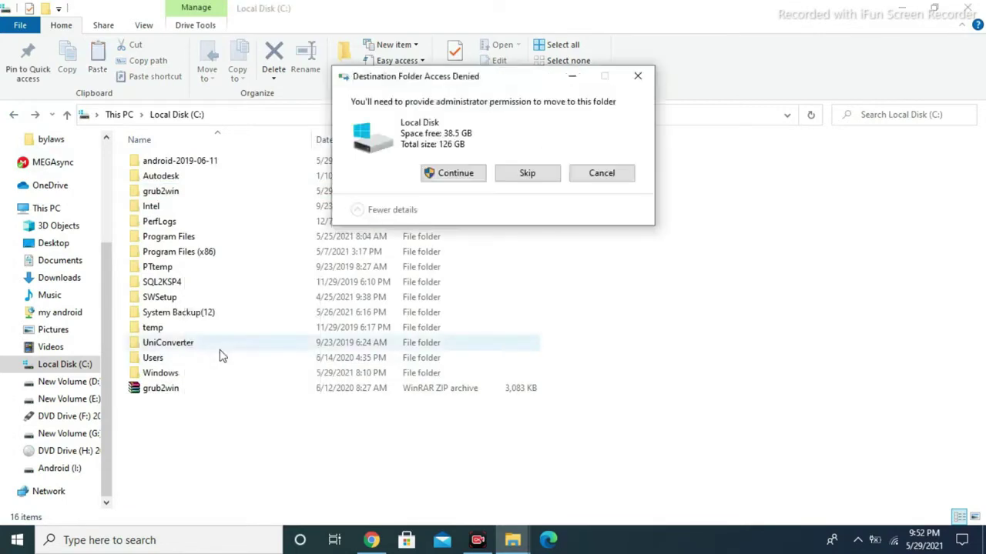
left_click(463, 176)
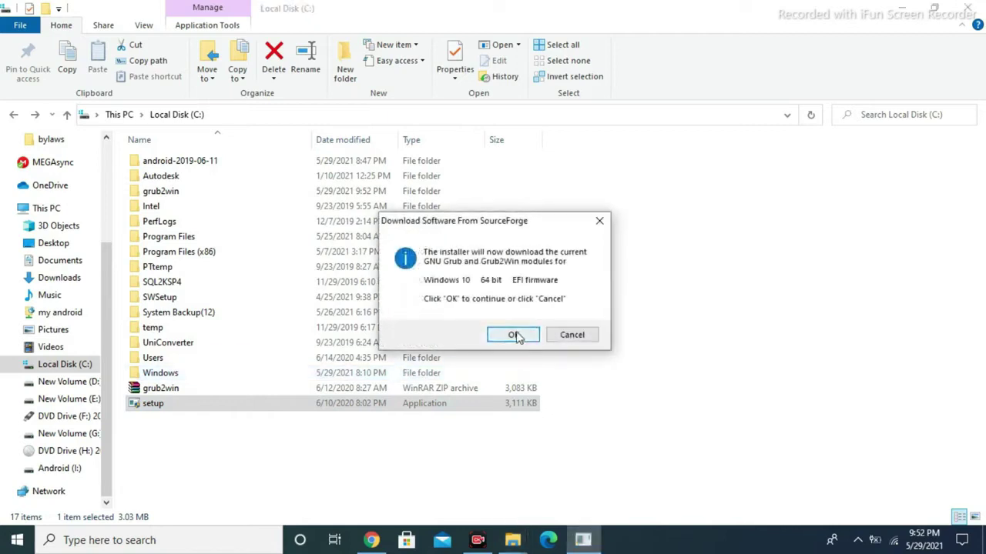
Step: Try to download the current GNU Grub and Grub2Win modules through the setup installer, extending the wait by another 30 seconds
left_click(514, 337)
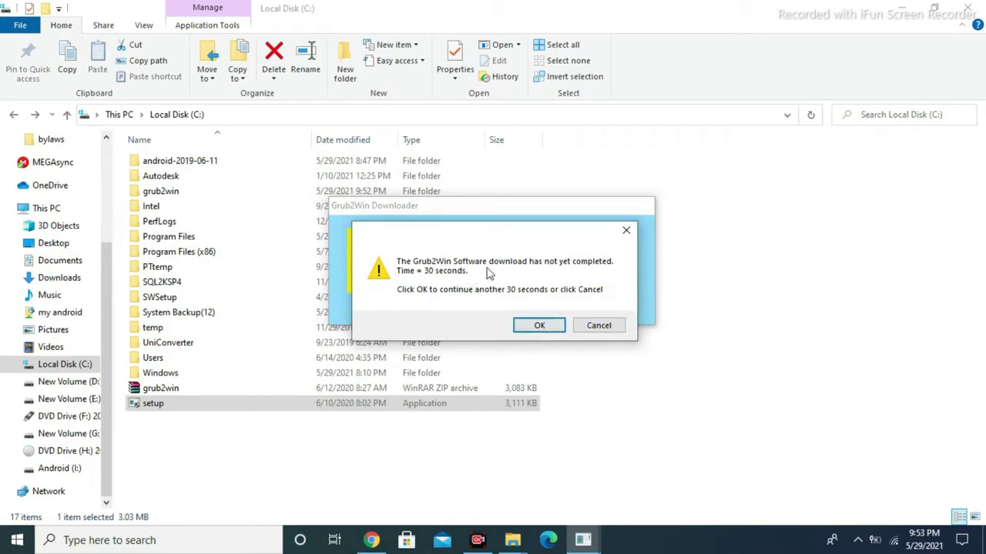
left_click(550, 326)
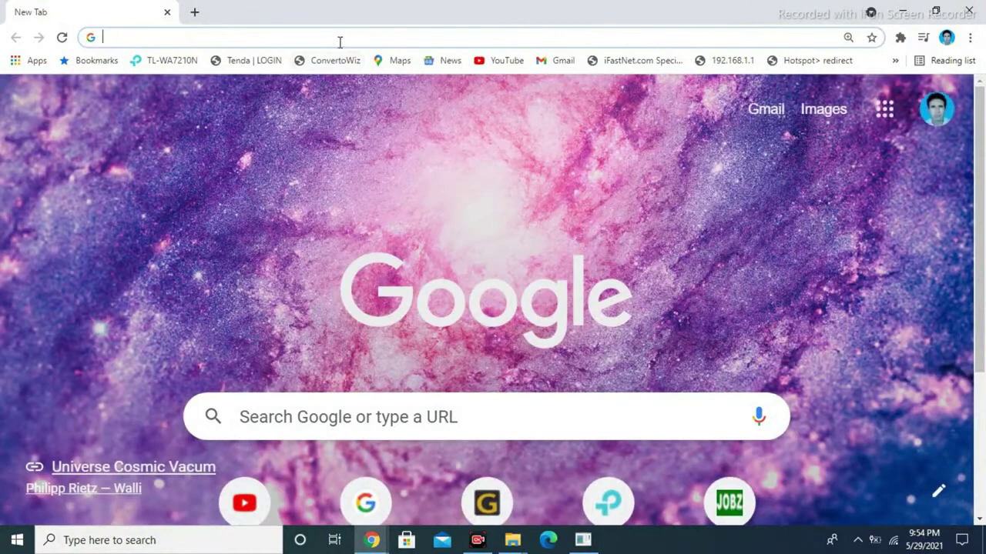
Step: Open google.com in the Chrome window
left_click(339, 41)
type("g")
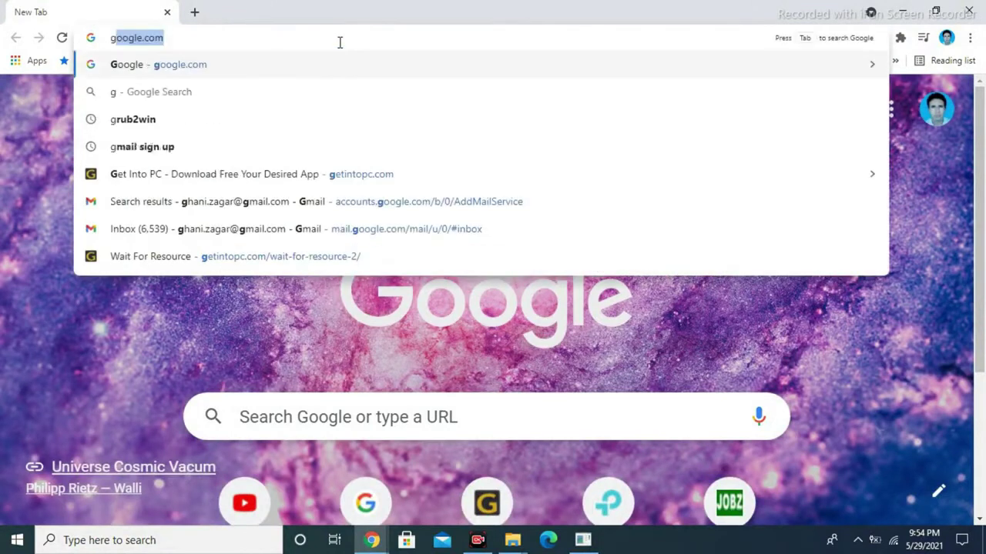
key("Return")
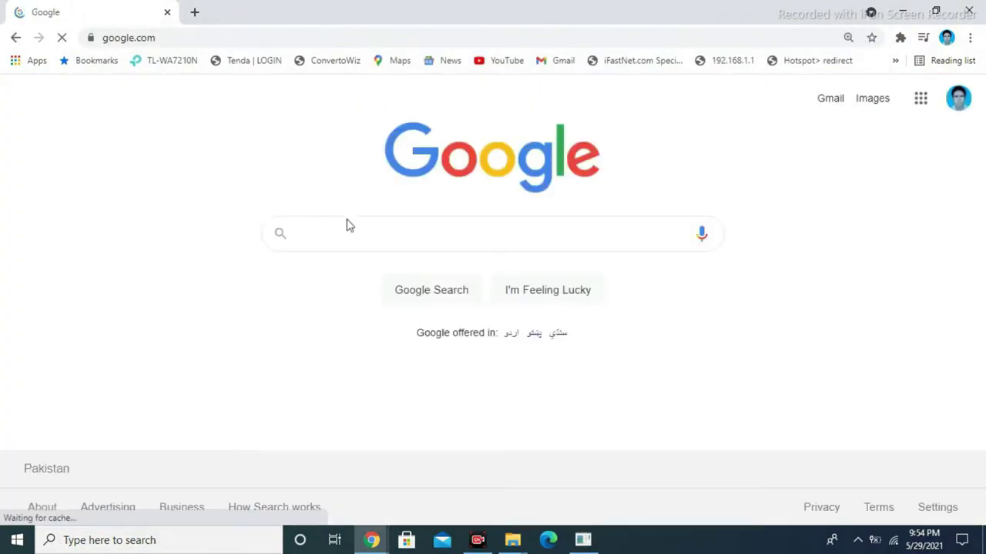
Step: Search Google for "grub2win offline installer for windows 10", cancelling the installer's pending Grub2Win download when it asks to continue
left_click(345, 228)
type("gr")
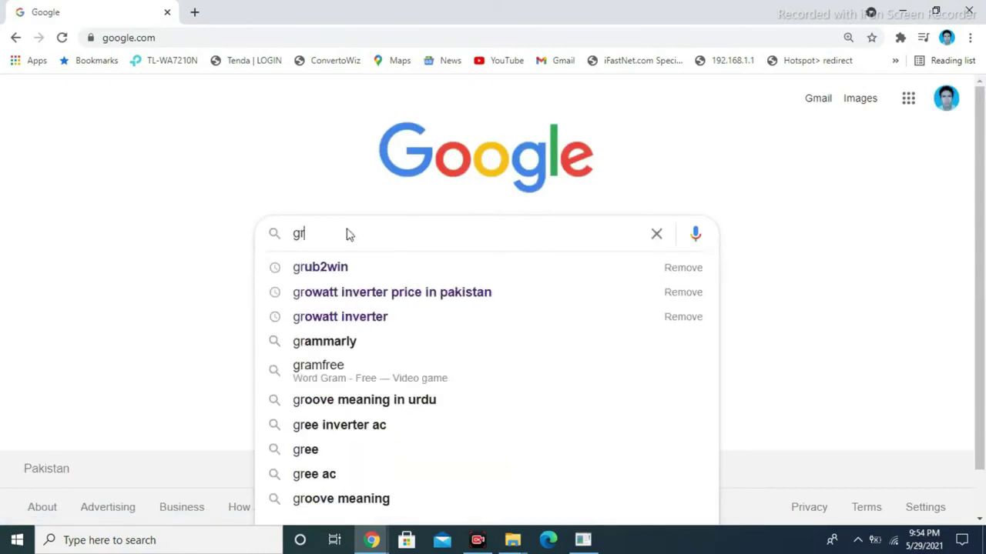
type("ub")
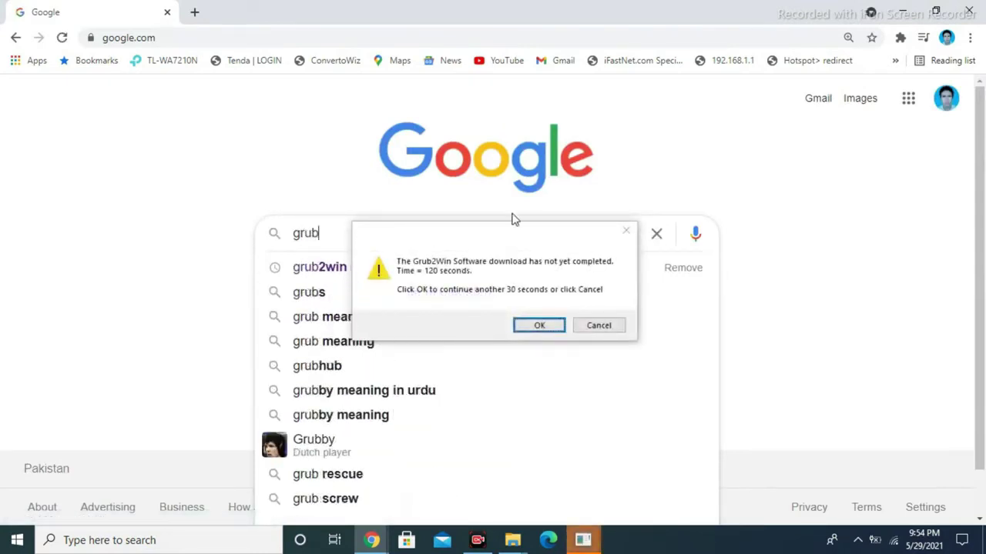
left_click(585, 326)
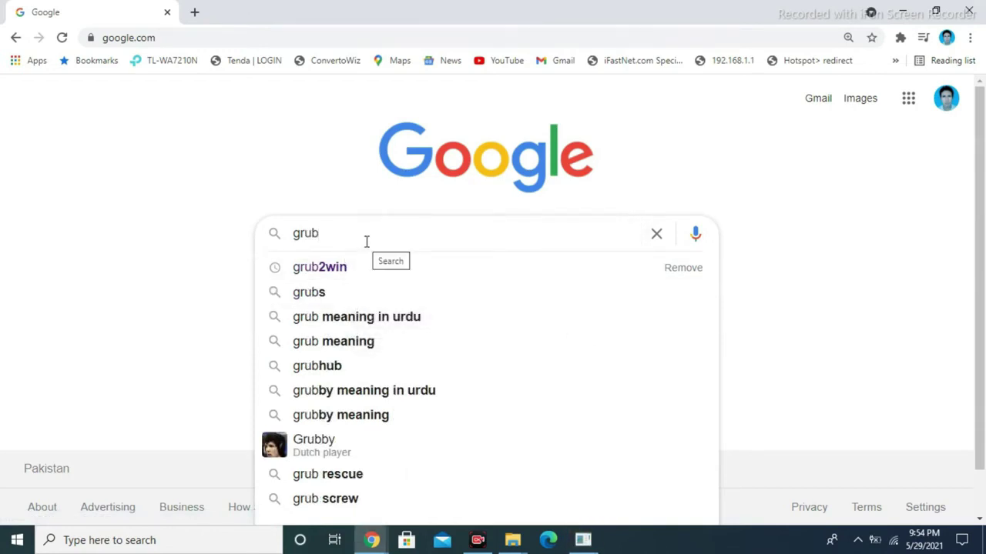
type("2win ")
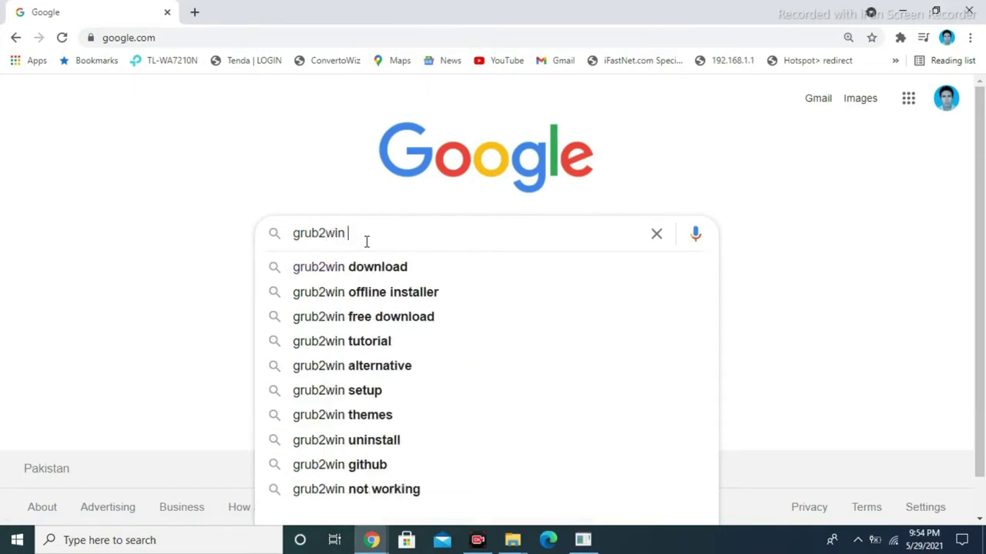
type("offlin")
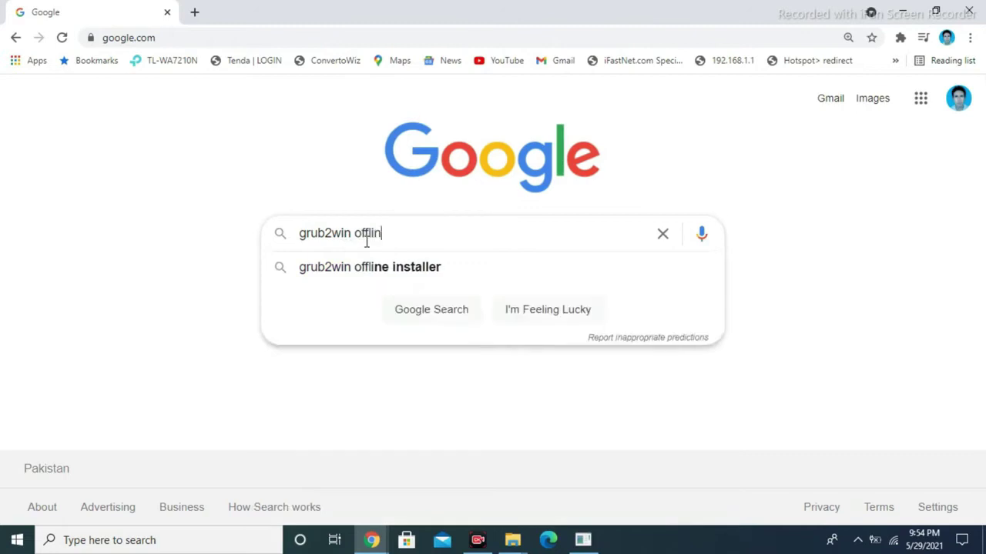
type("e insta")
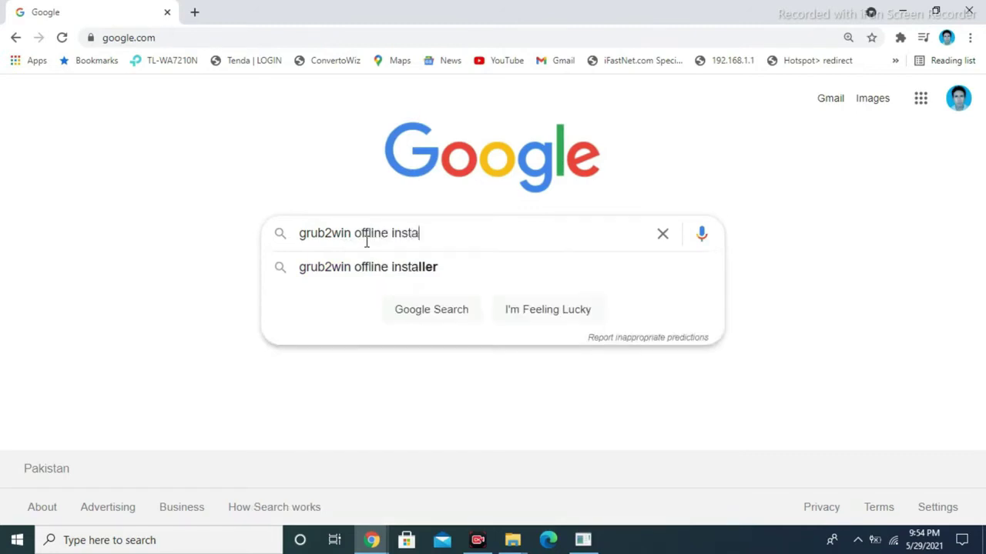
type("ller for")
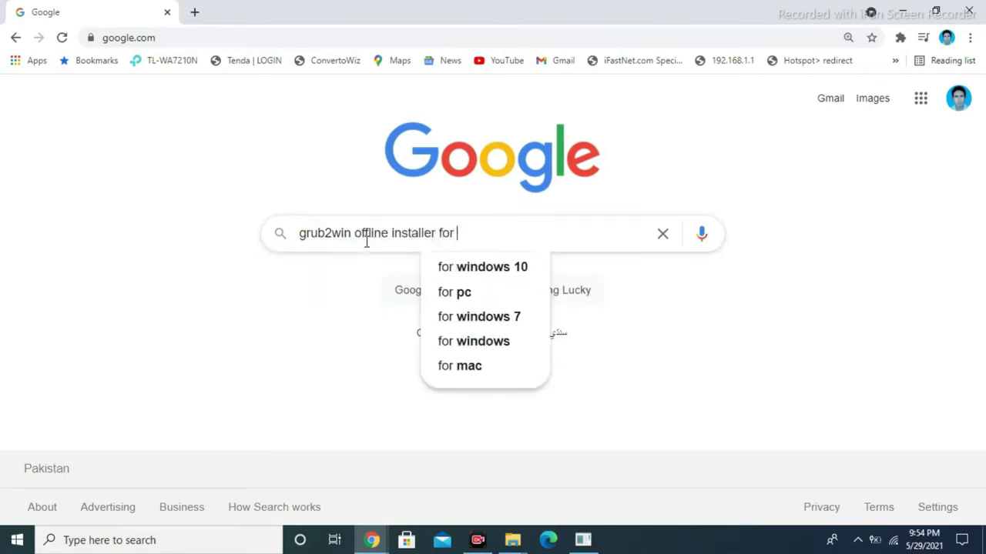
left_click(460, 267)
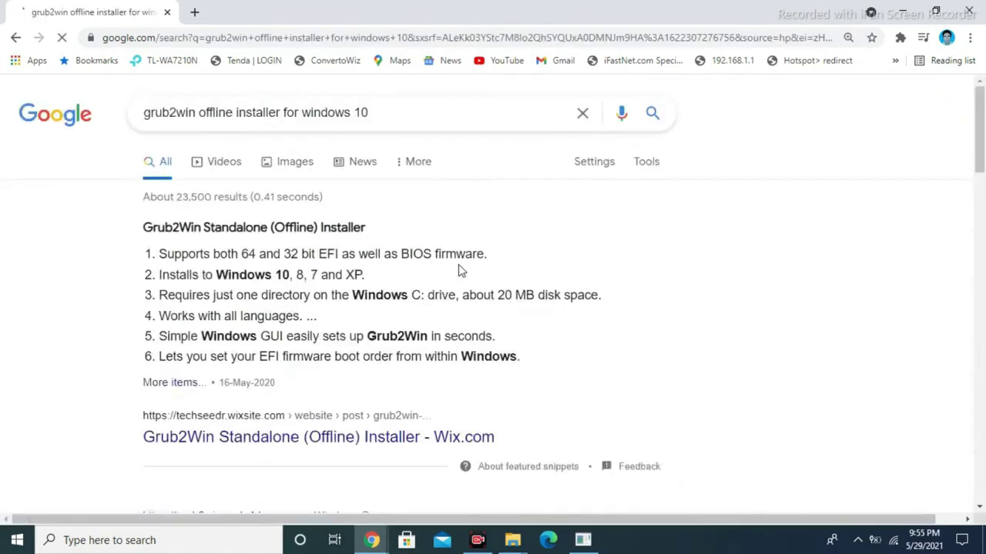
Step: Download grub2win.zip from the SourceForge Grub2Win project page and open the browser's list of downloads
left_click_drag(982, 160, 982, 212)
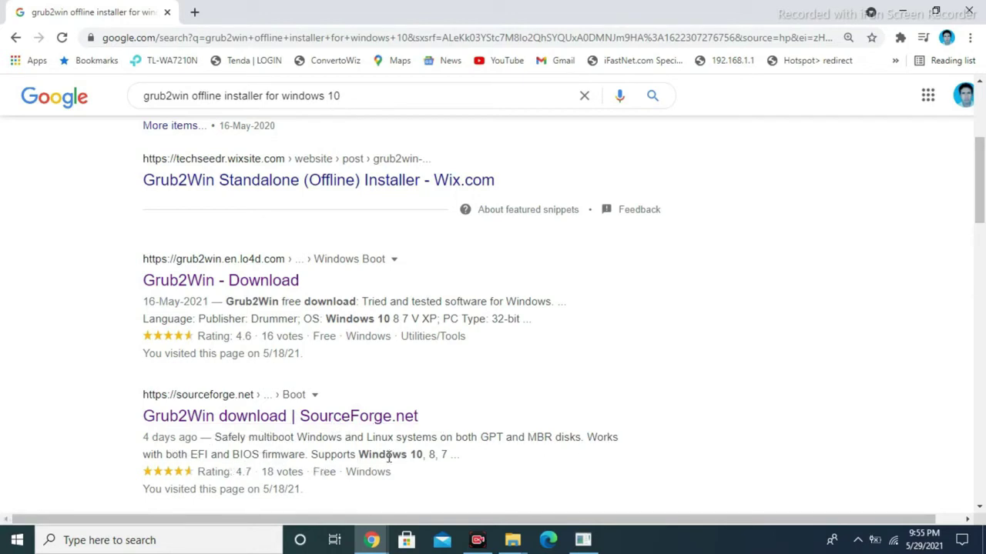
left_click(355, 424)
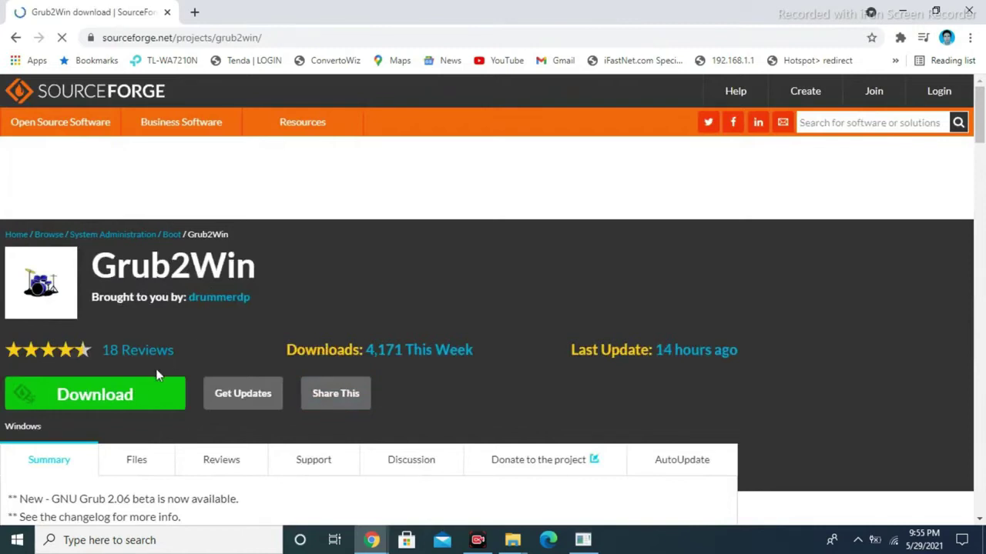
left_click(123, 397)
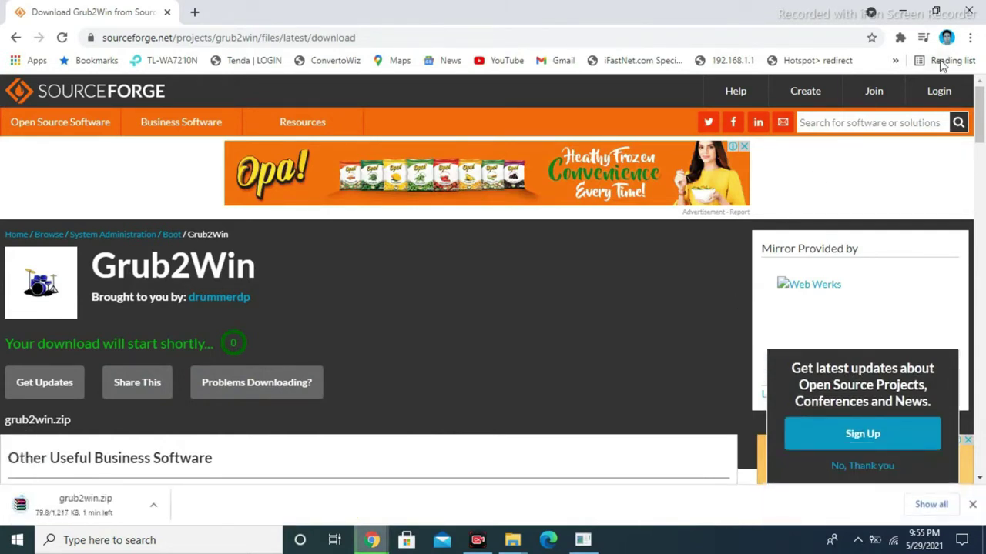
left_click(970, 38)
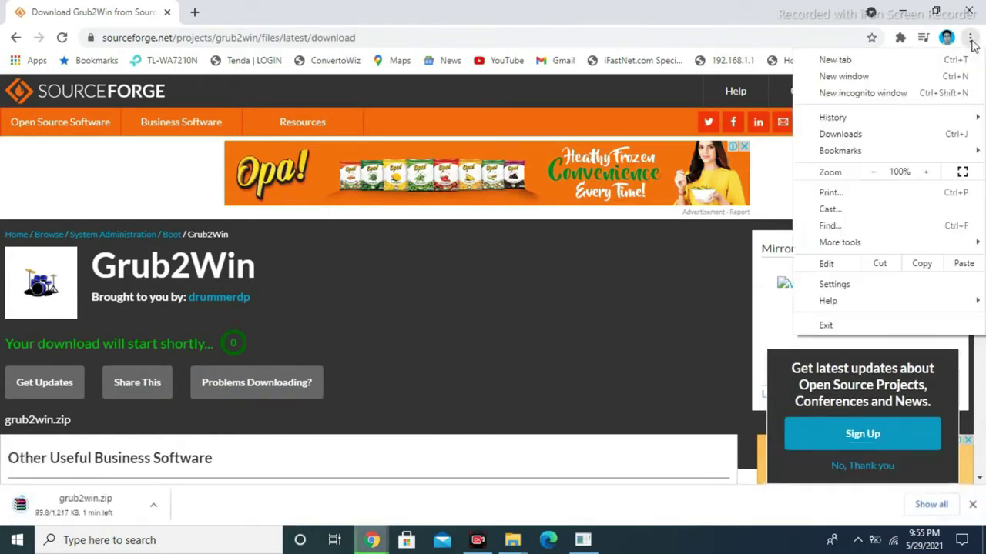
left_click(862, 133)
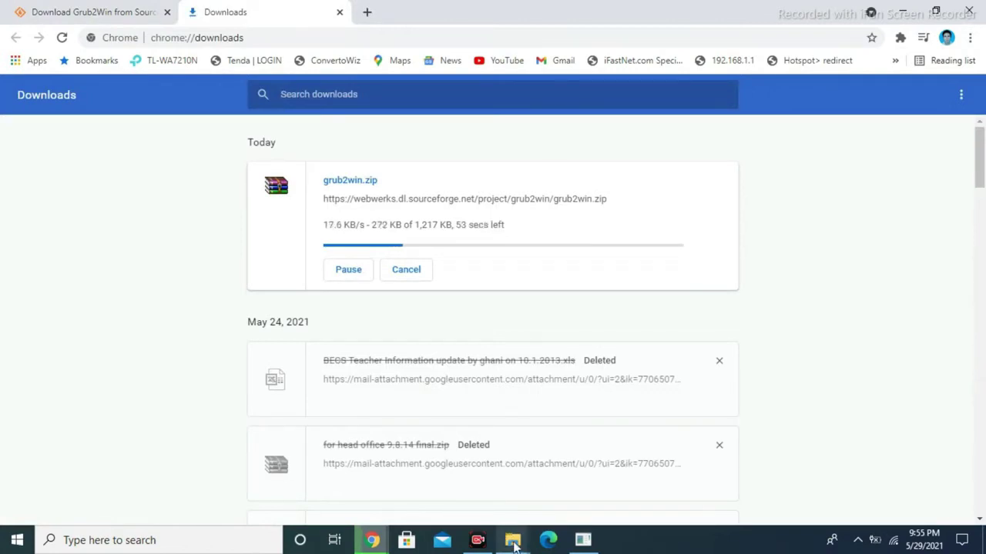
Step: Switch to the Local Disk (C:) folder window and try to delete the old setup application
mouse_move(513, 543)
left_click(551, 493)
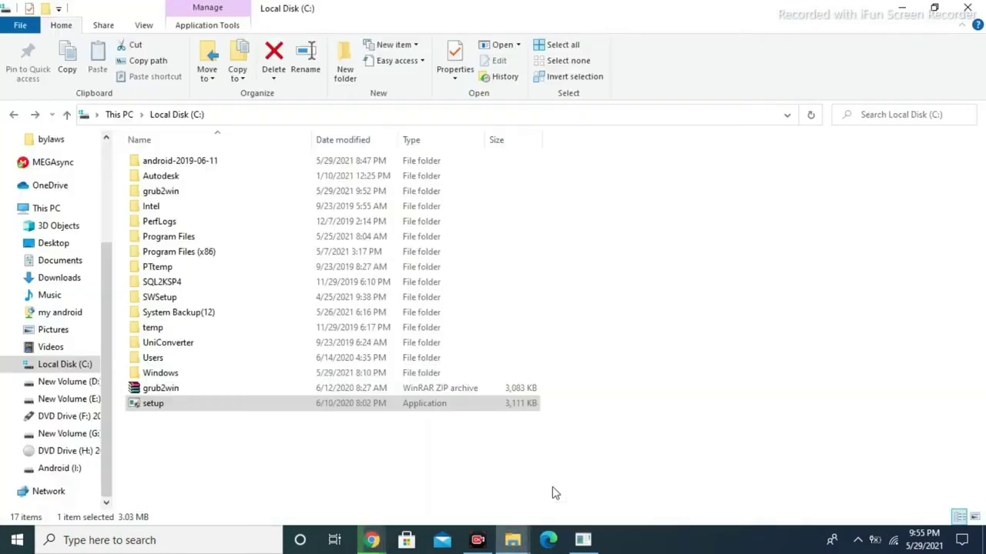
left_click(155, 405)
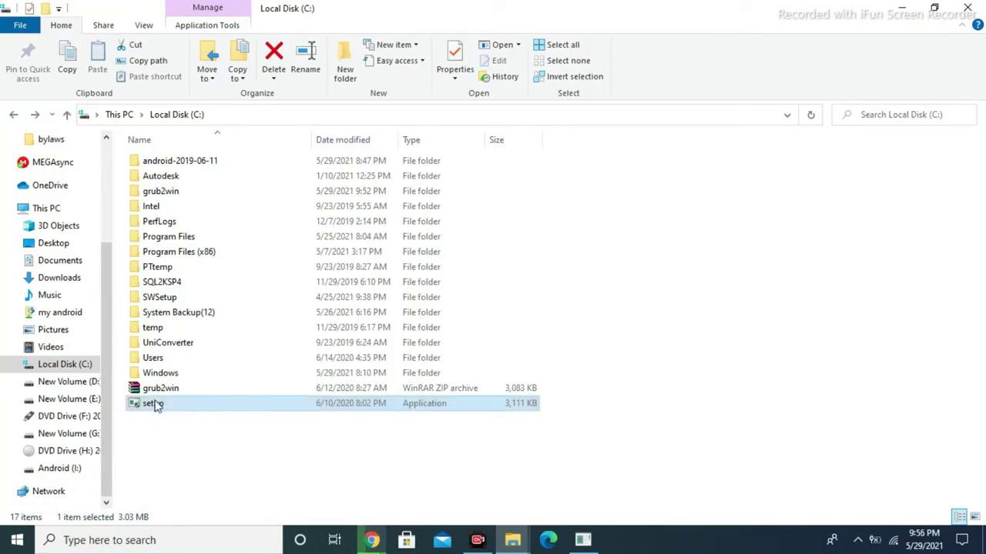
key("Delete")
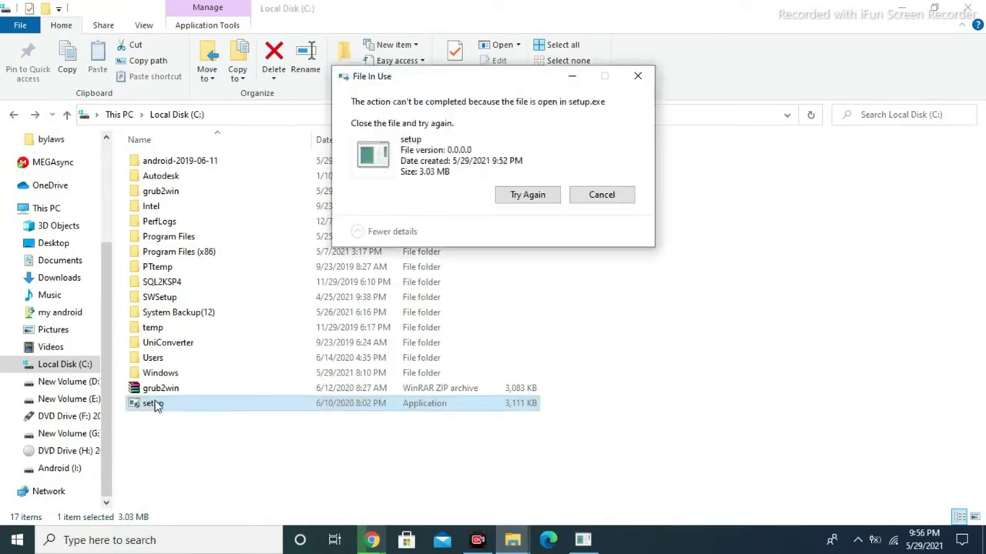
left_click(594, 197)
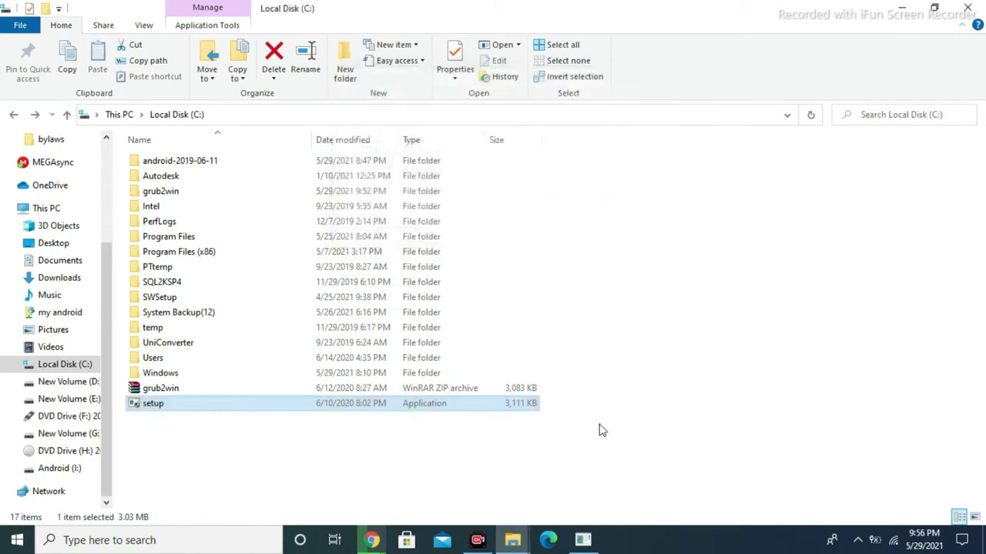
Step: Close the running installer and delete the old setup application and grub2win ZIP archive from Local Disk (C:), granting administrator permission
left_click(583, 541)
left_click(499, 316)
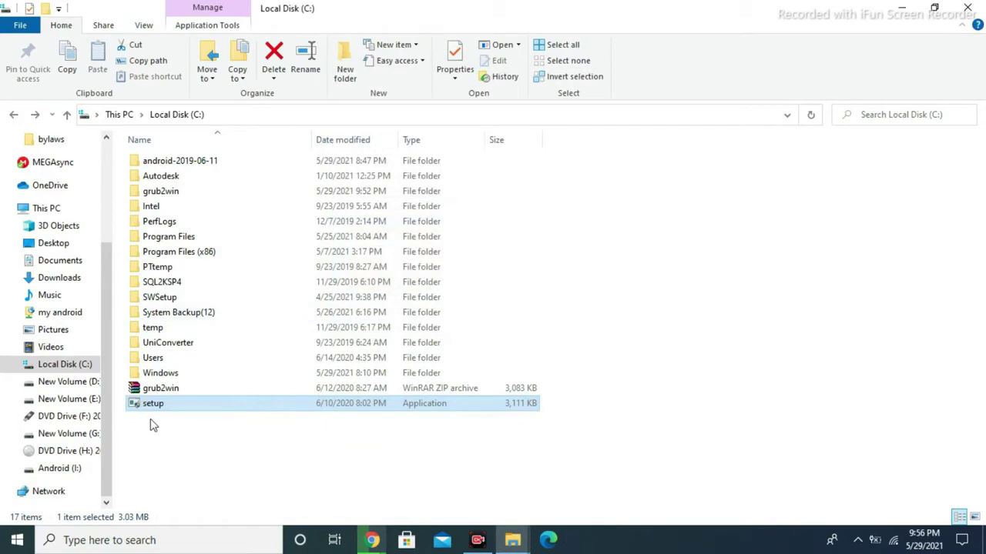
key("Delete")
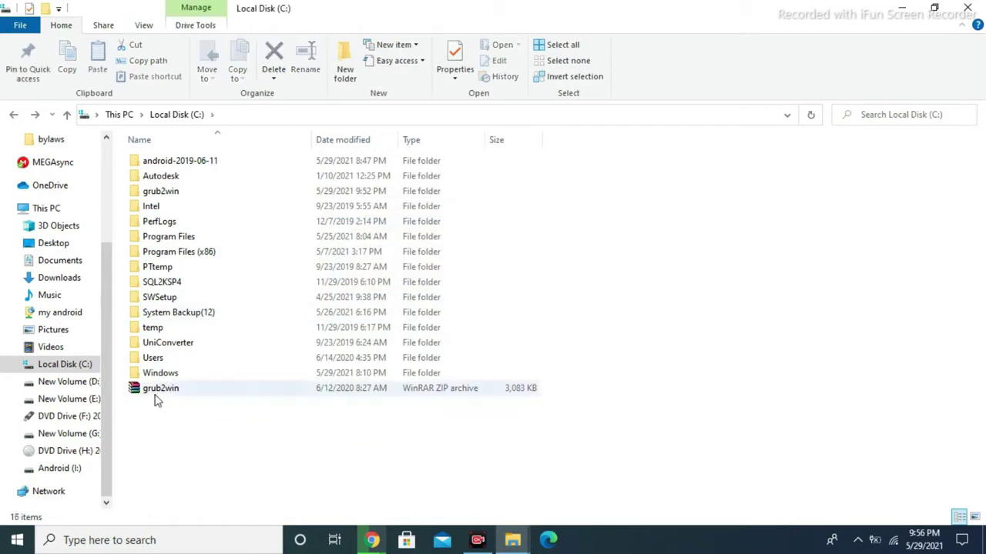
left_click(156, 394)
key("Delete")
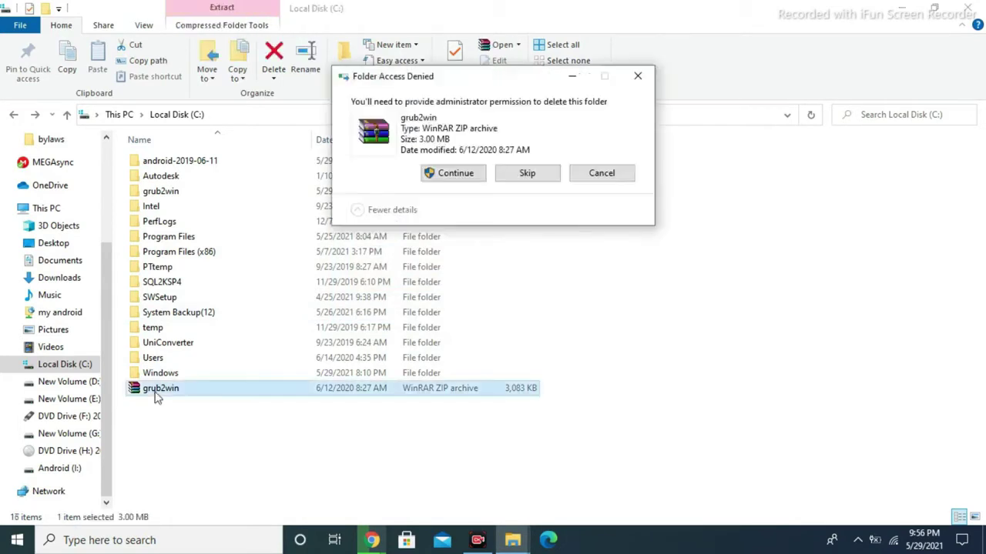
left_click(455, 174)
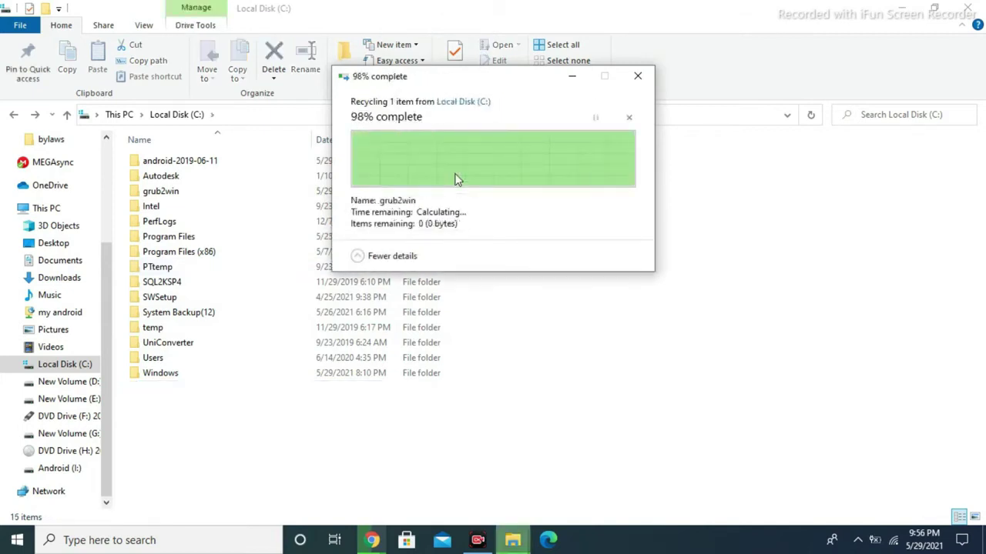
Step: Switch to Chrome's Downloads page and open the downloaded grub2win.zip in WinRAR, dismissing the licence reminder
mouse_move(379, 542)
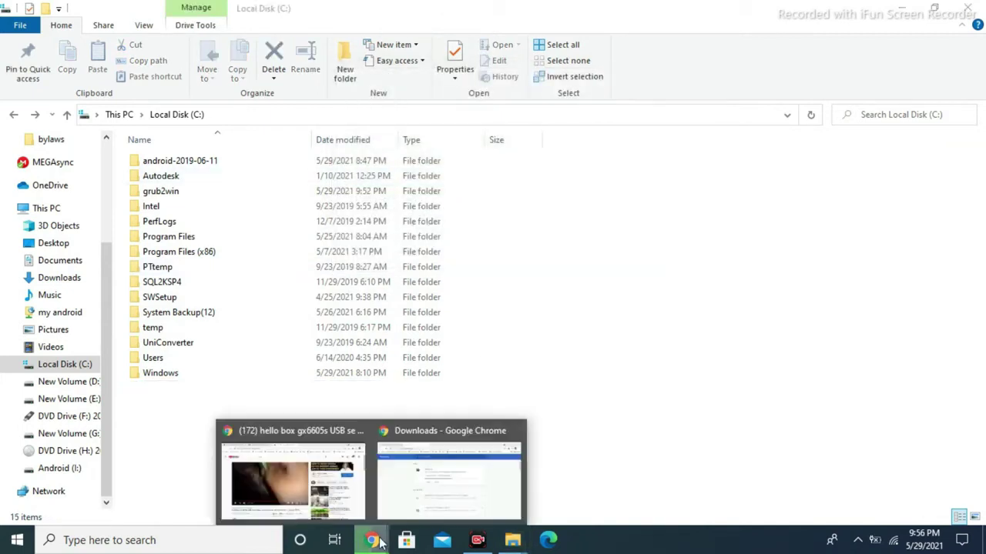
left_click(422, 488)
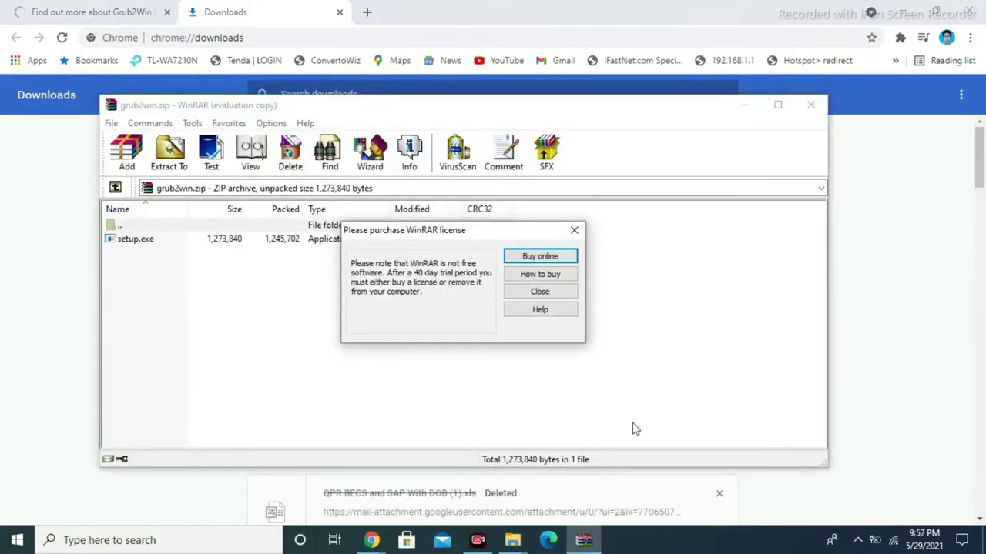
left_click(574, 231)
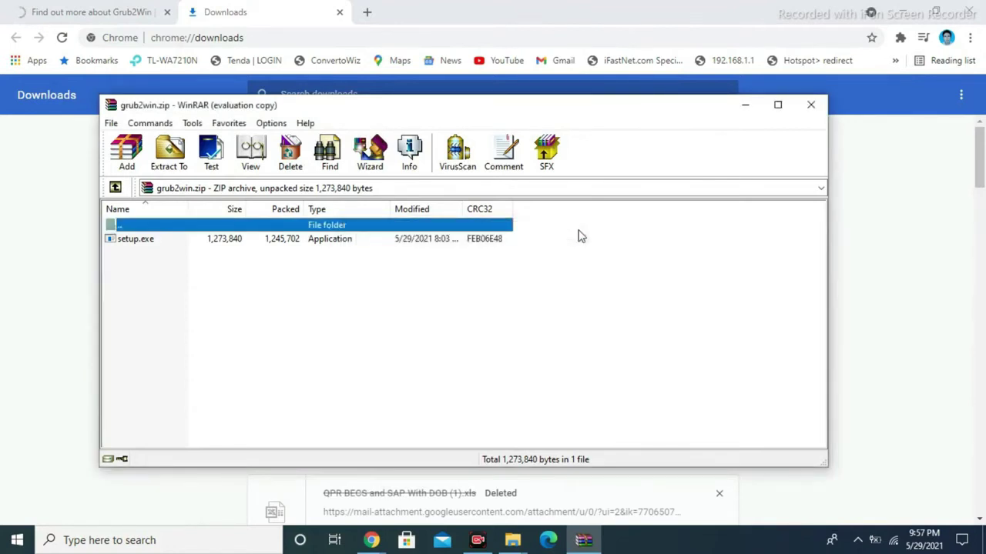
Step: Try to extract setup.exe from grub2win.zip directly to C:\
left_click(153, 243)
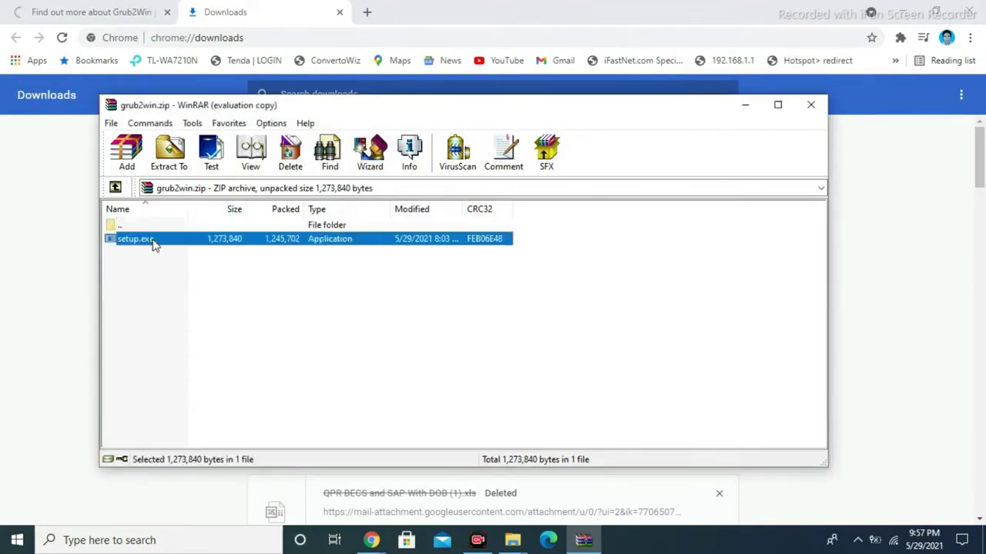
left_click(169, 150)
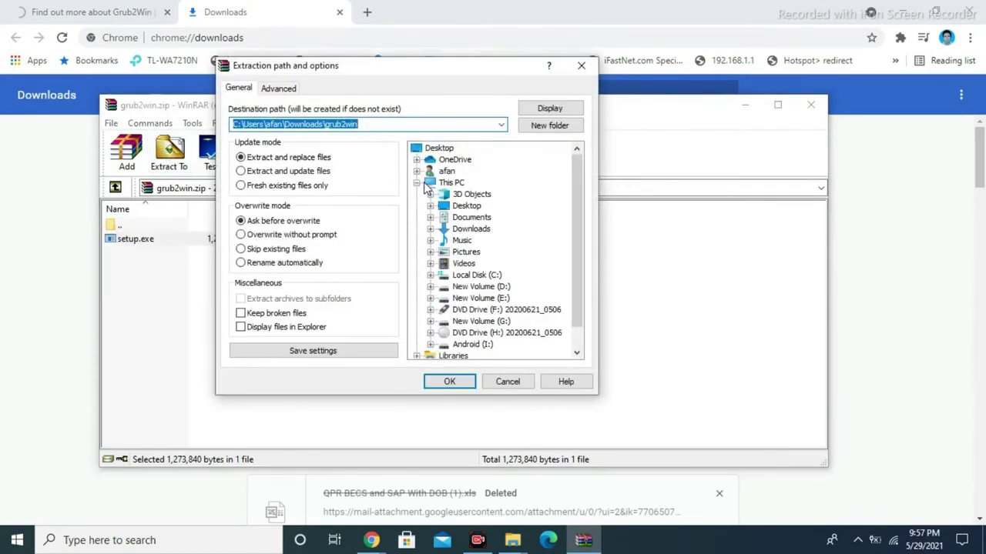
left_click(486, 279)
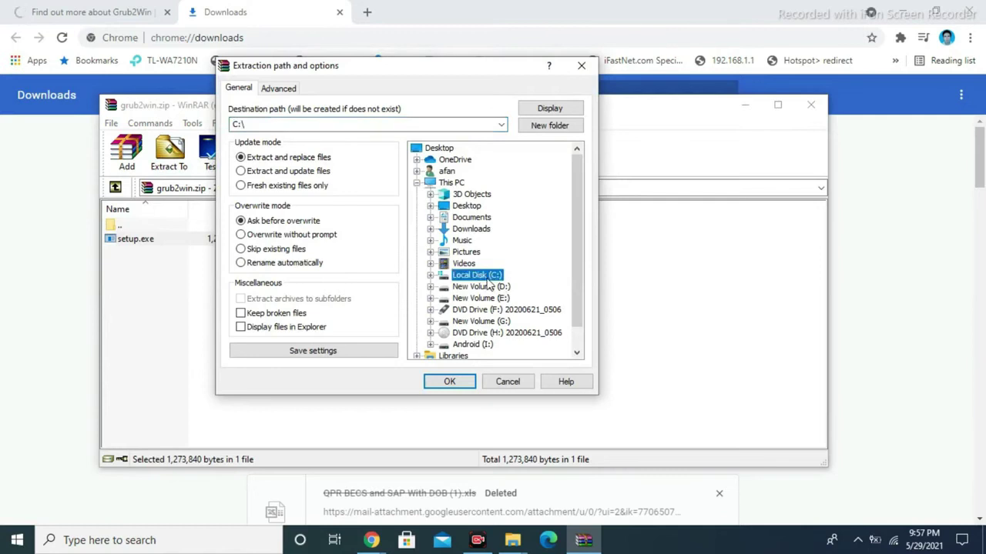
left_click(454, 382)
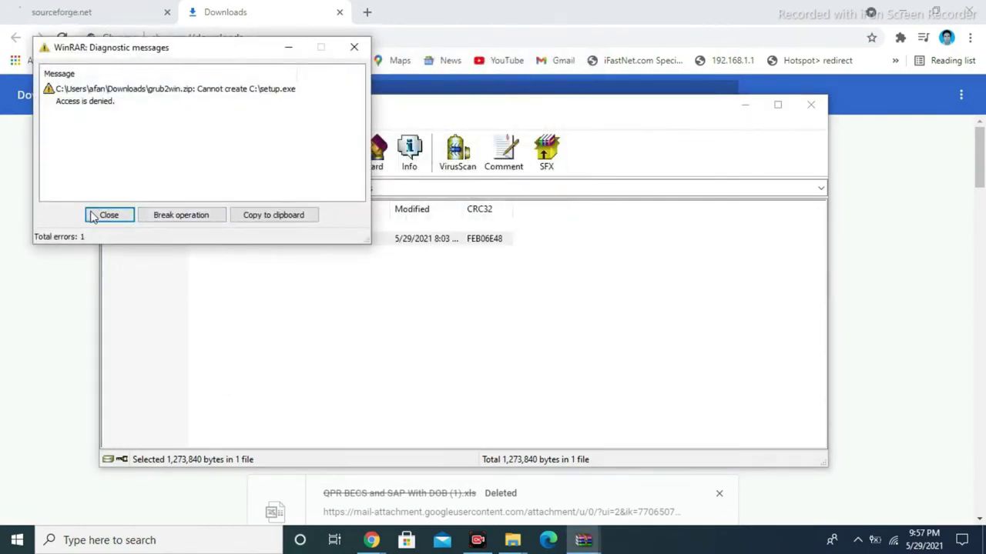
left_click(109, 215)
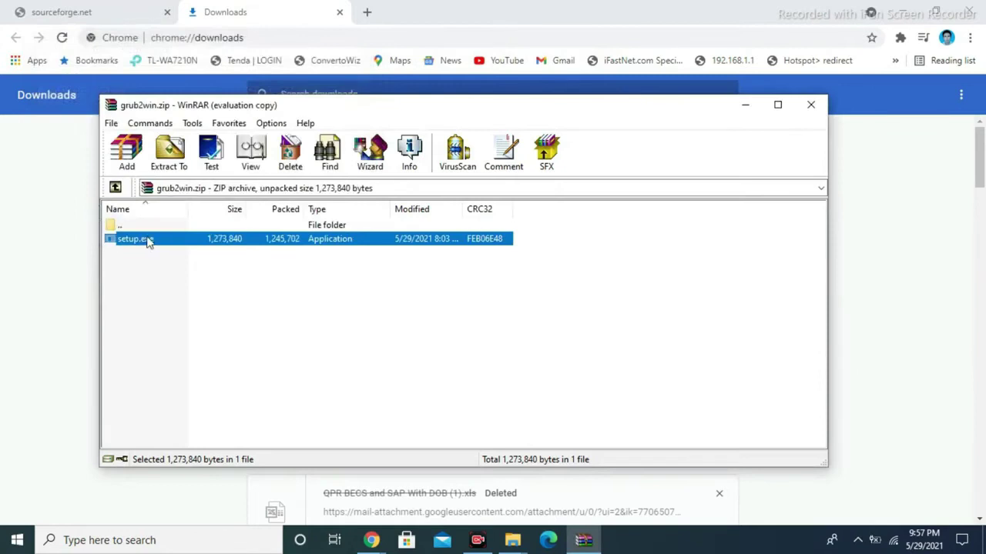
Step: Extract setup.exe from grub2win.zip to the Desktop and close the archive
left_click(177, 155)
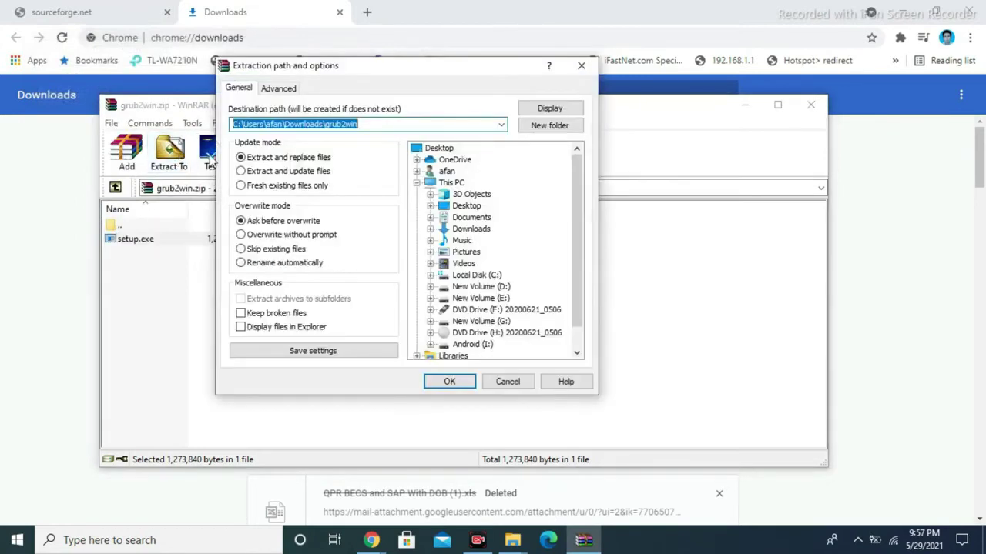
left_click(437, 147)
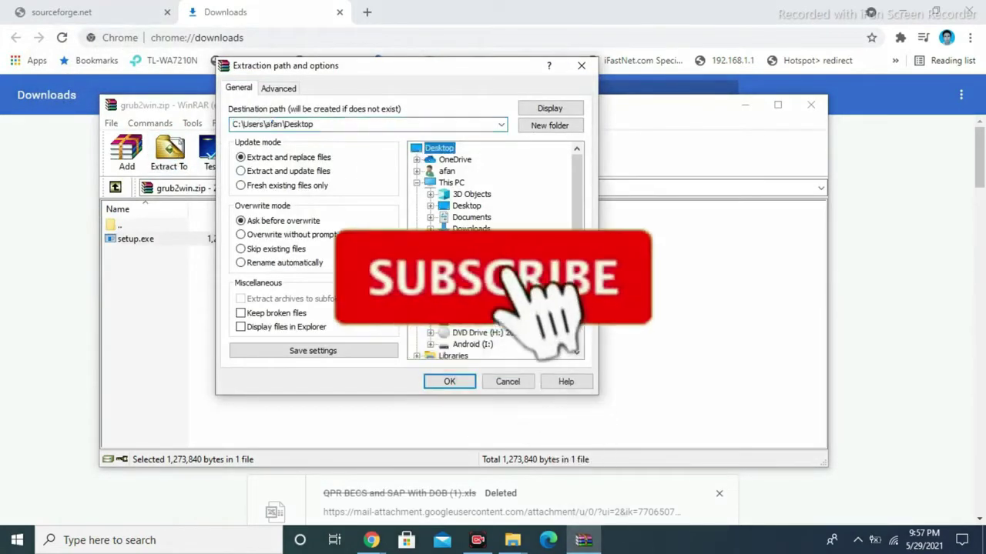
left_click(449, 382)
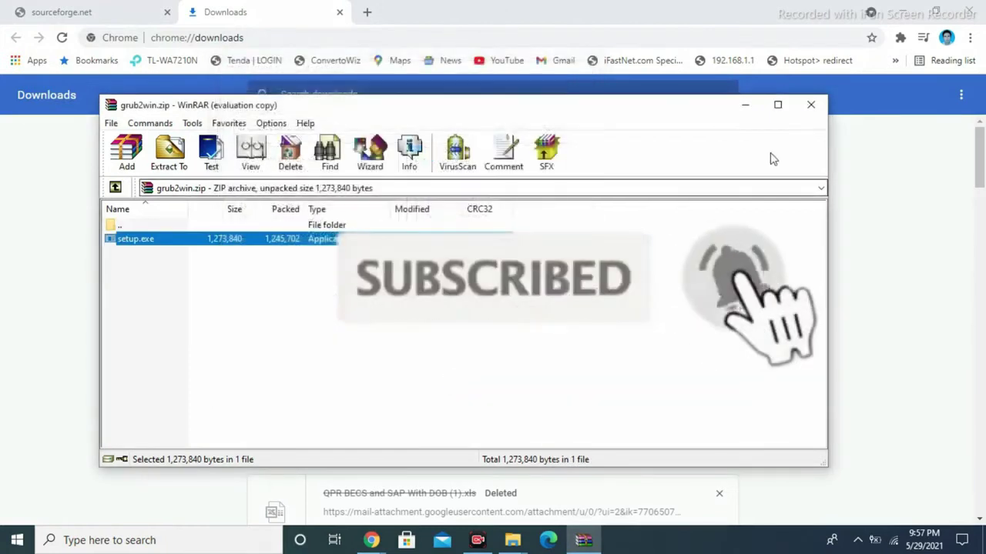
left_click(810, 105)
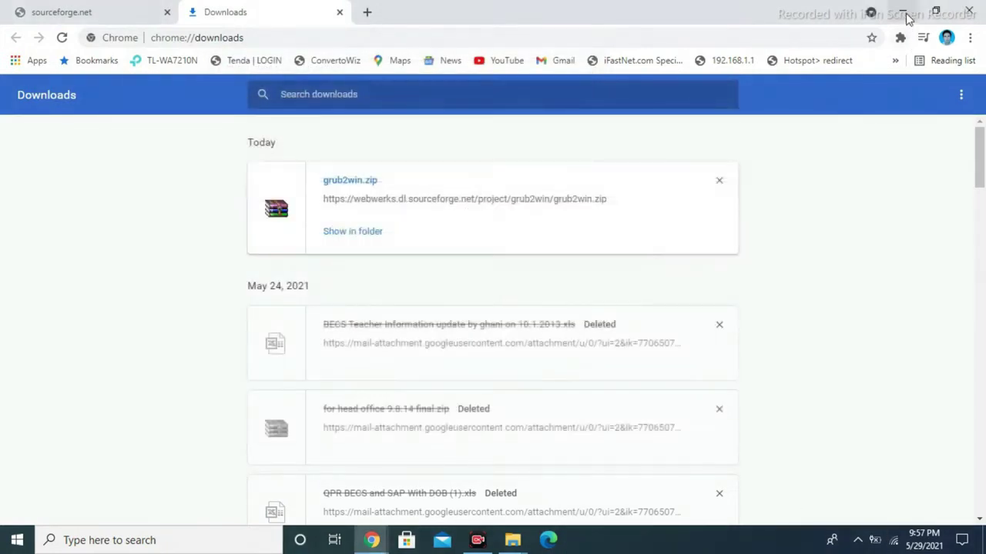
Step: Minimize the open windows and move the setup application from the desktop to Local Disk (C:)
left_click(903, 12)
left_click(904, 14)
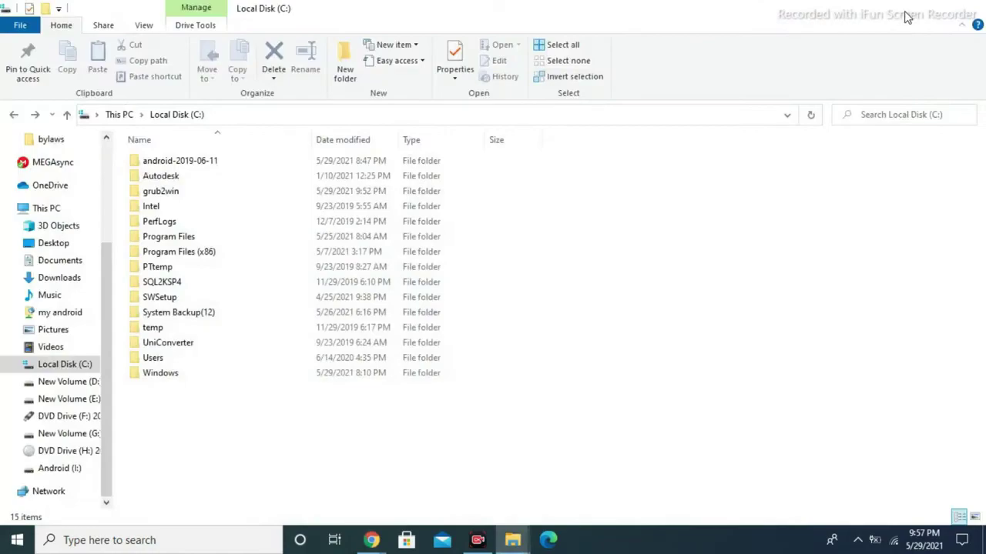
left_click(903, 12)
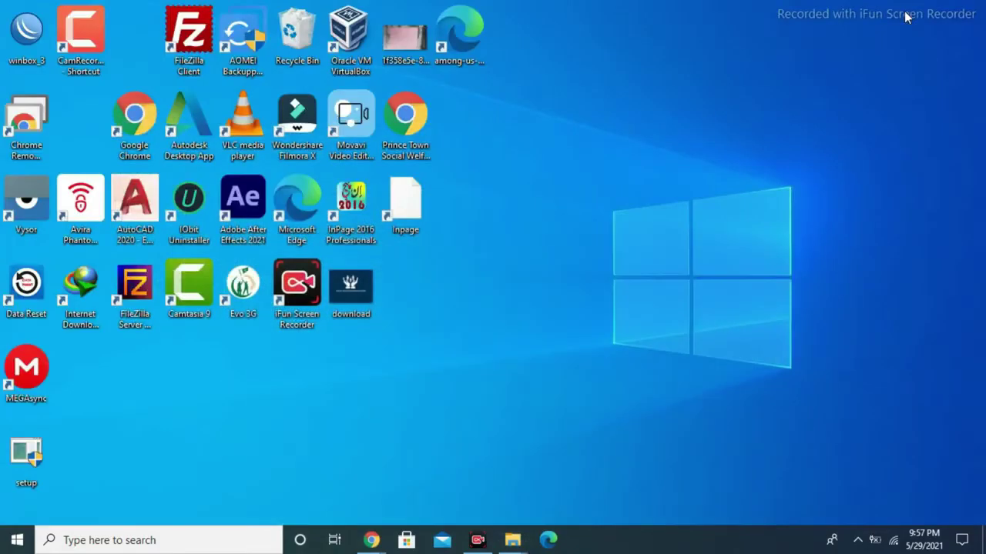
right_click(31, 456)
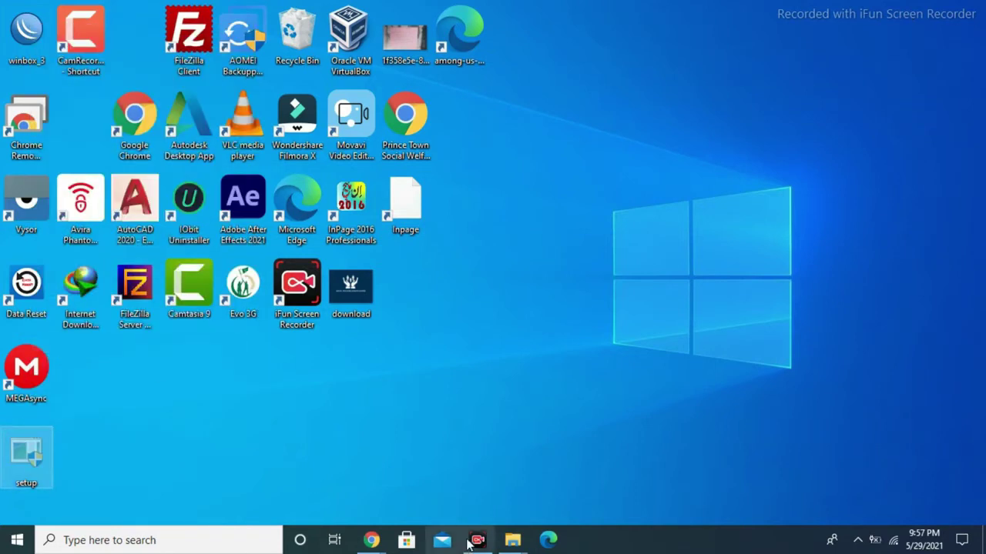
mouse_move(513, 543)
left_click(478, 512)
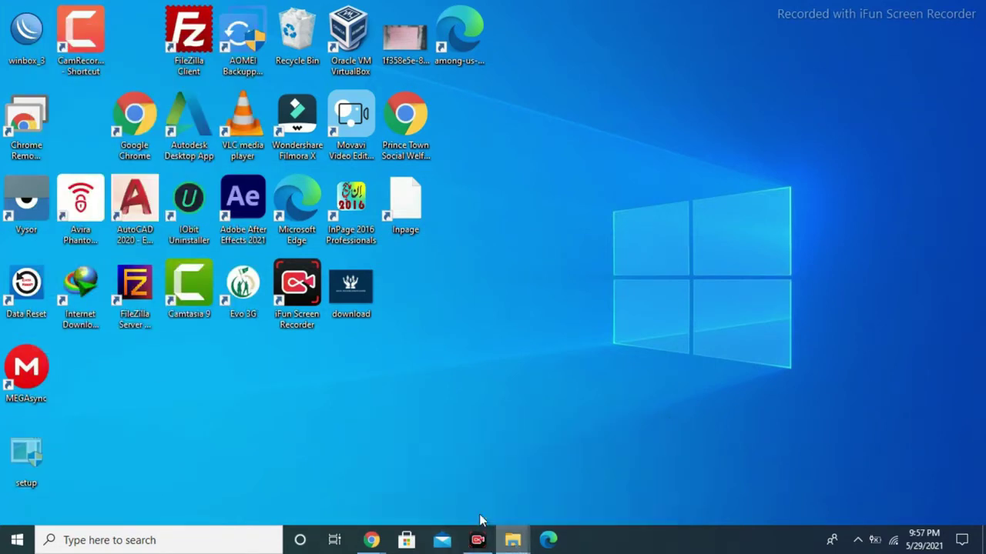
left_click(238, 285)
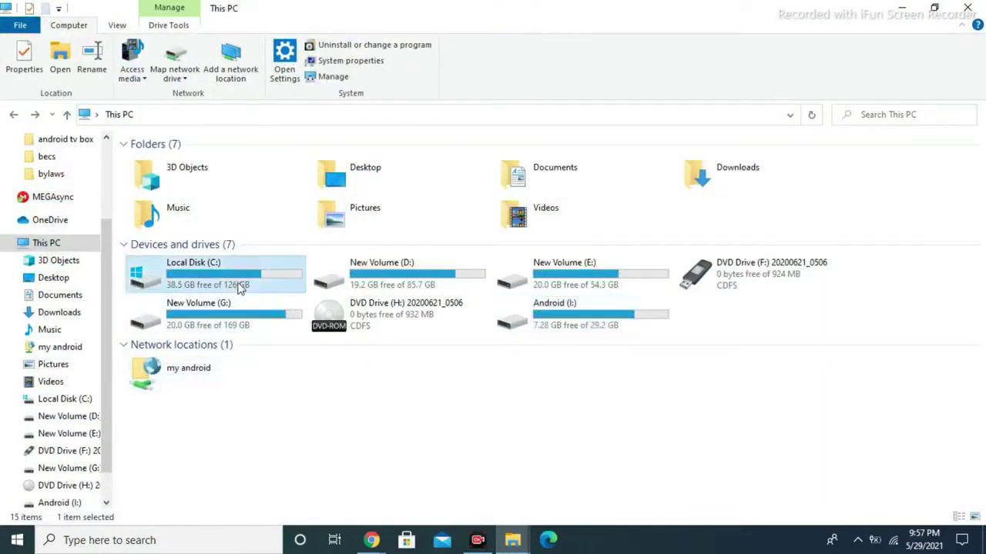
double_click(238, 285)
key("ctrl+v")
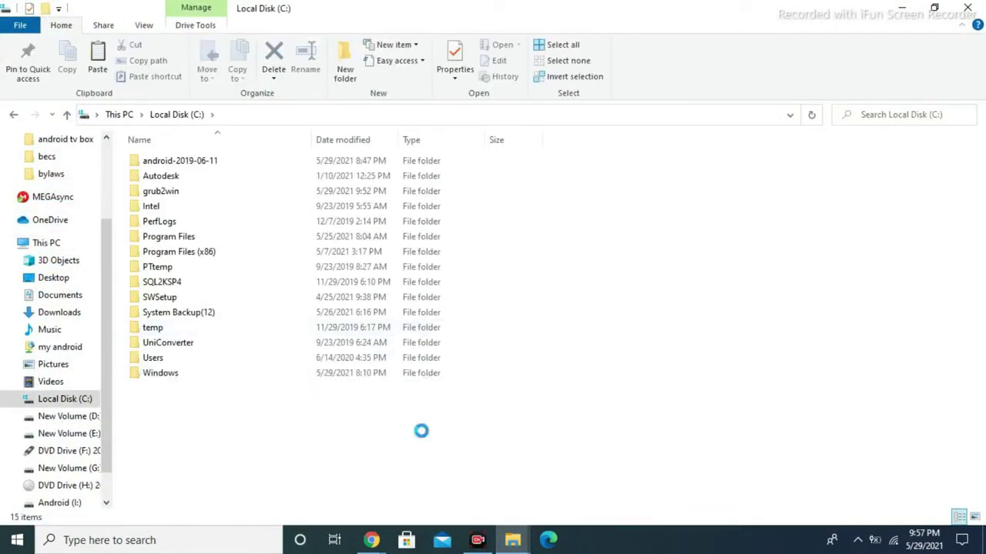
left_click(456, 174)
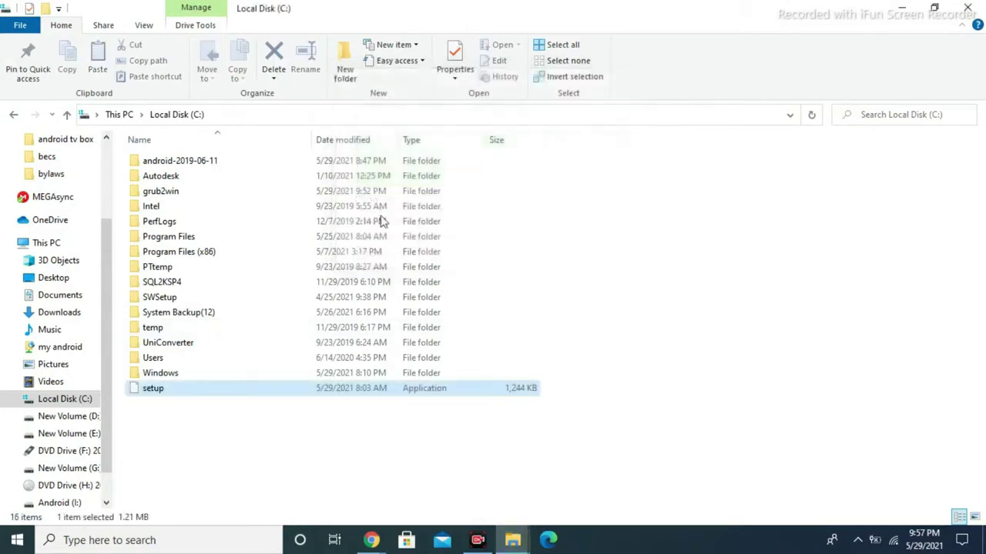
Step: Run the setup application from drive C: and agree to download the current GNU Grub and Grub2Win modules
right_click(168, 391)
left_click(228, 168)
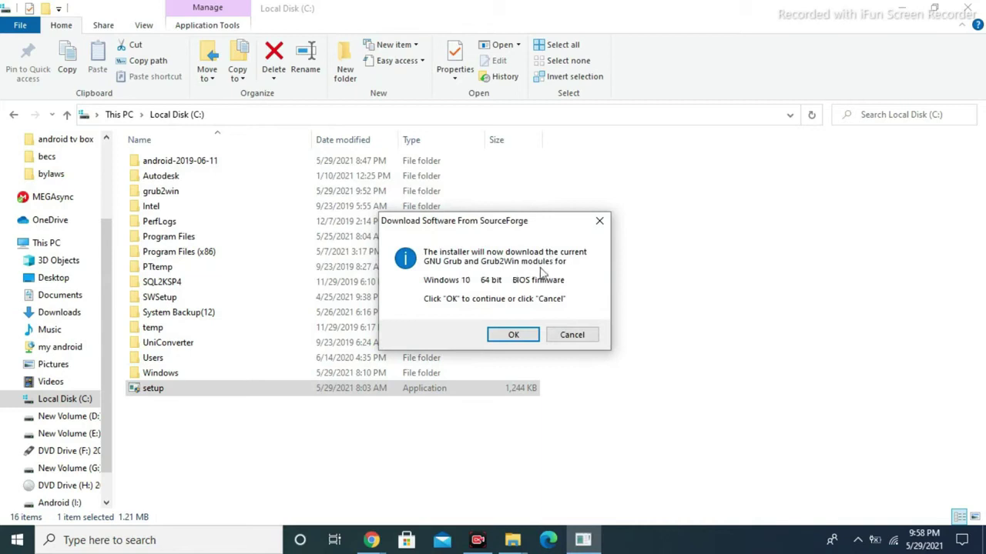
left_click(513, 334)
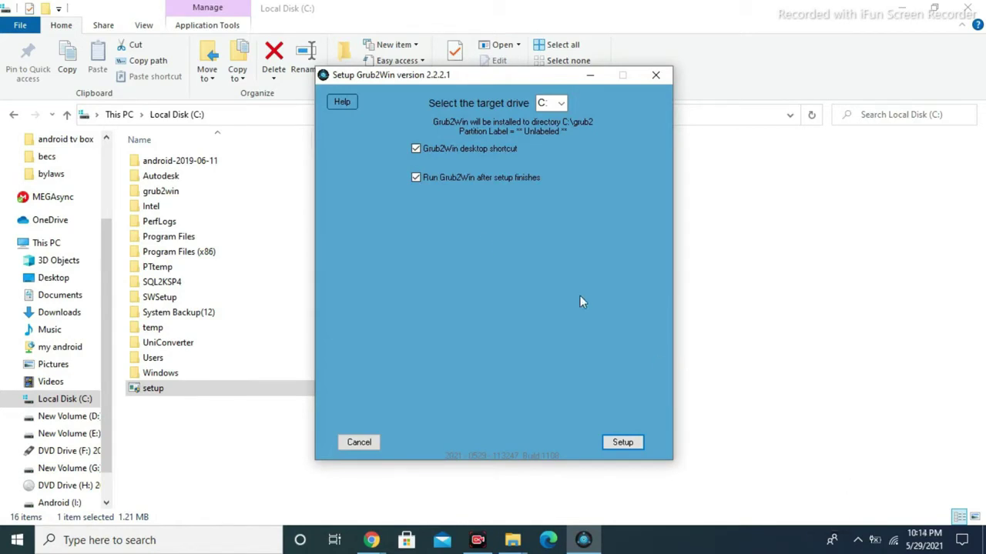
Step: Install Grub2Win on drive C: without a desktop shortcut, then close the setup program with Grub2Win set to run
left_click(416, 149)
left_click(622, 442)
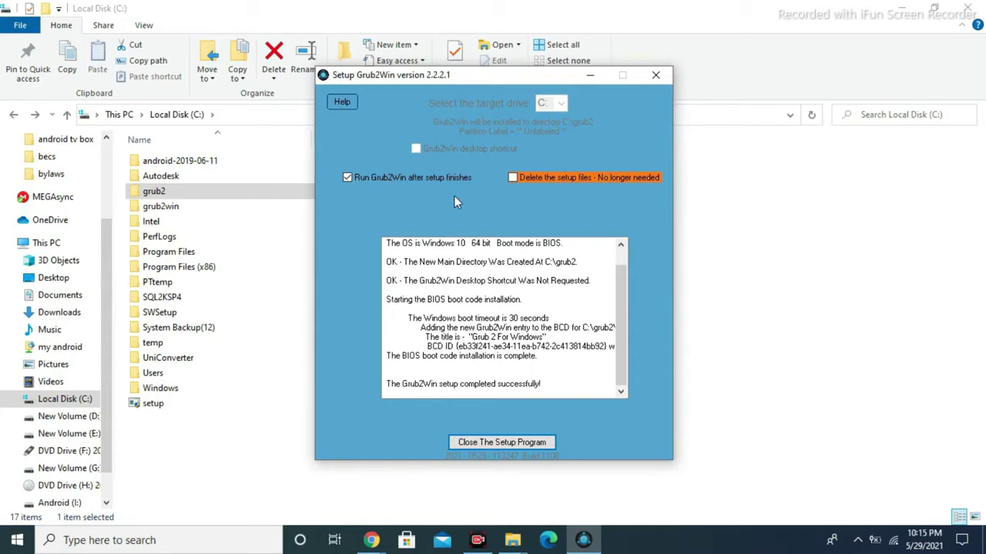
left_click(502, 444)
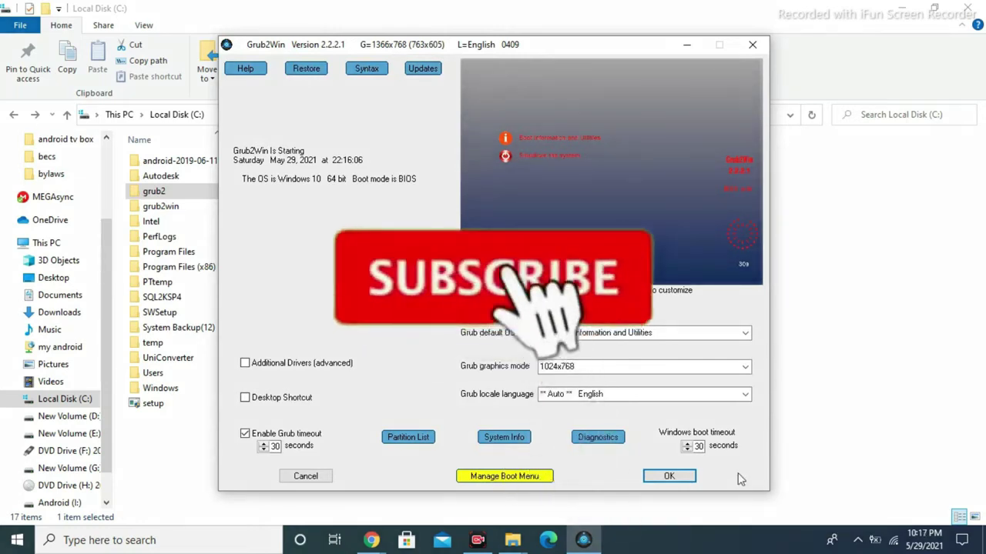
Step: Add a new entry to the Grub2Win boot menu with type android and title "Android Tv"
left_click(513, 477)
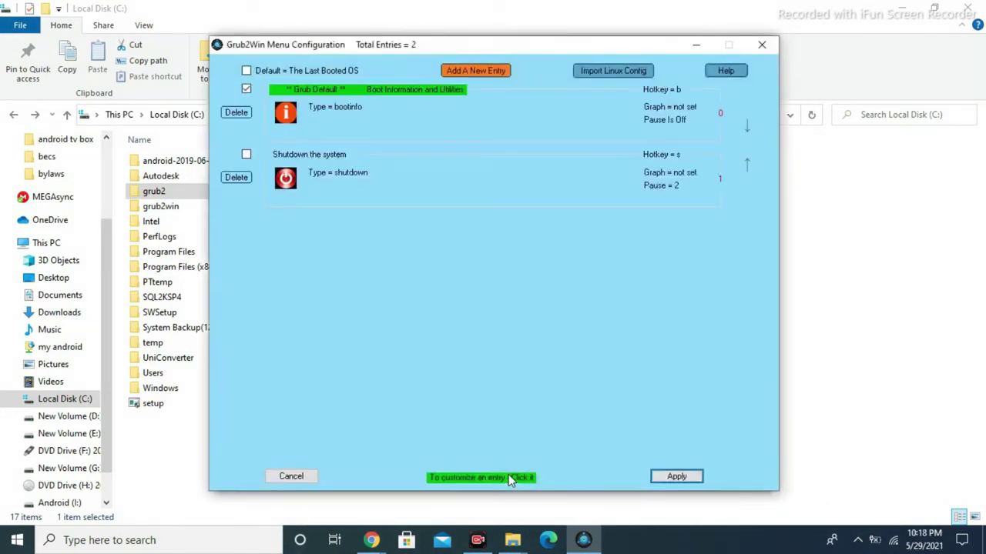
left_click(472, 71)
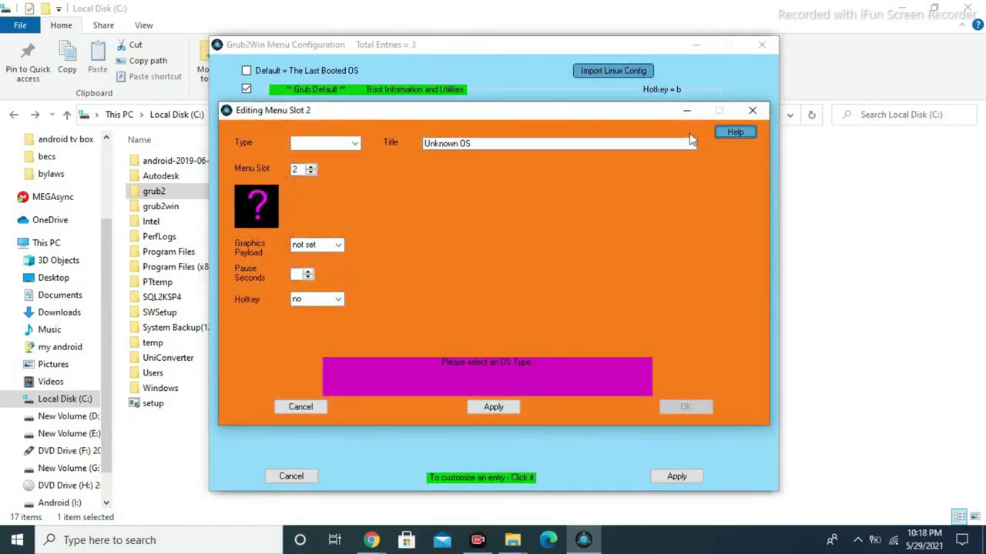
left_click(356, 143)
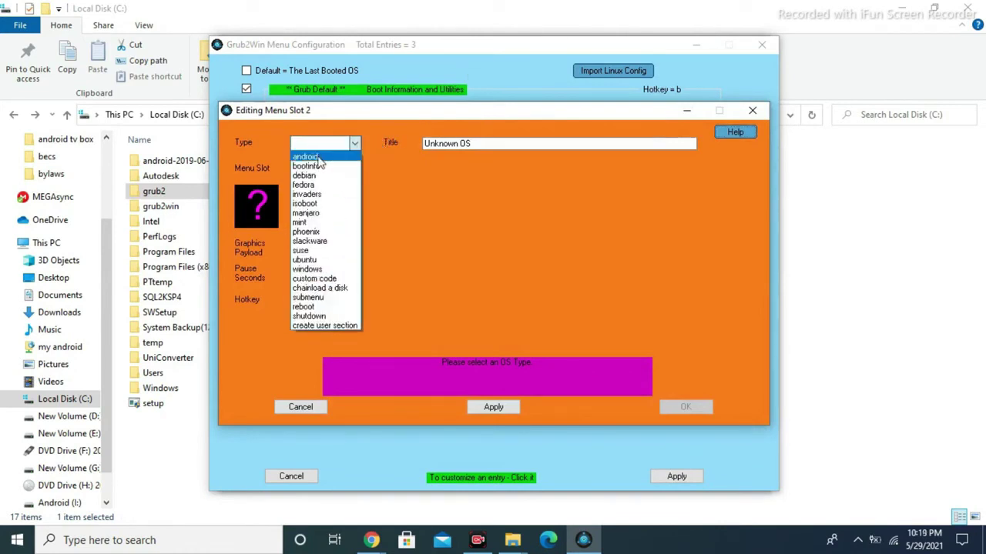
left_click(318, 158)
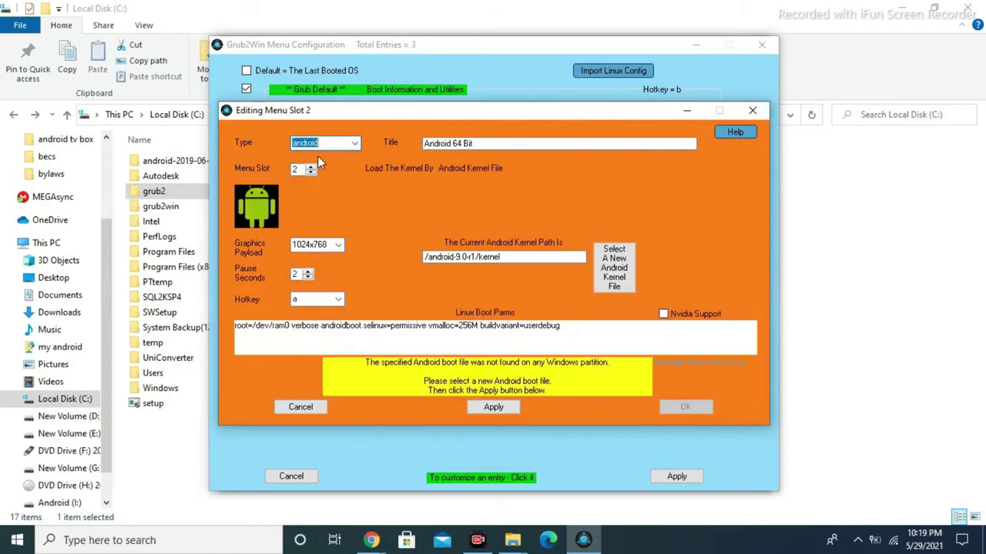
left_click(487, 144)
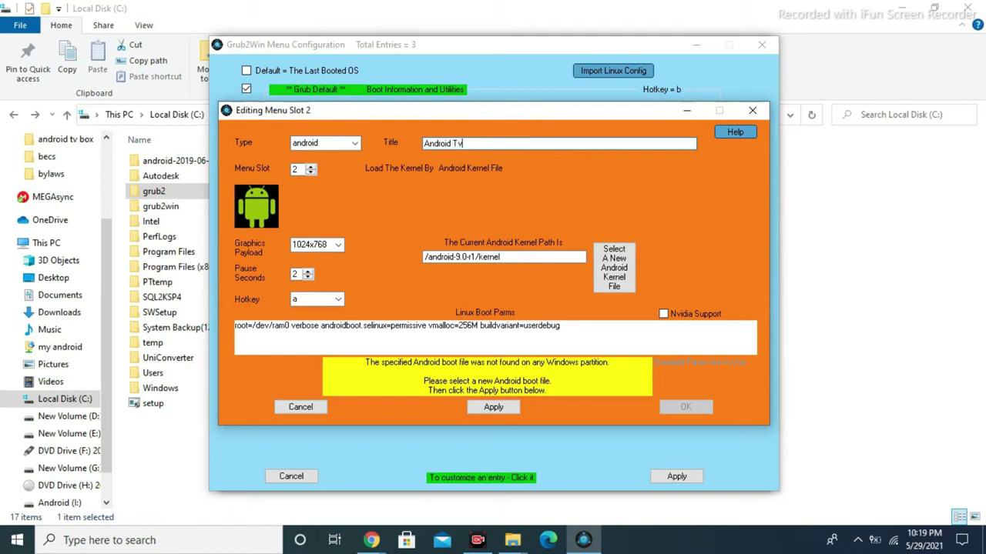
Step: Choose the file kernel on the Android (I:) partition as the new Android kernel file for the entry
left_click(619, 279)
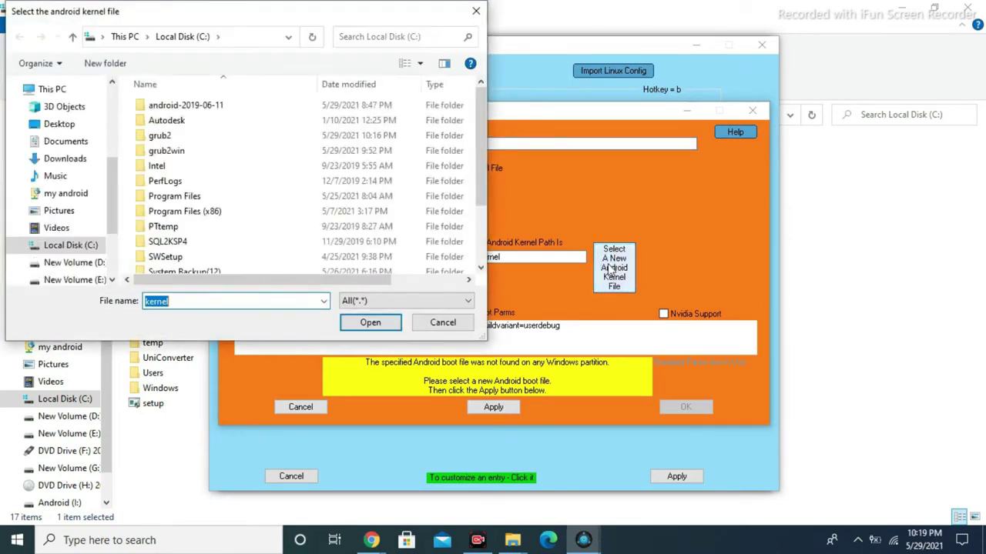
left_click_drag(110, 213, 116, 296)
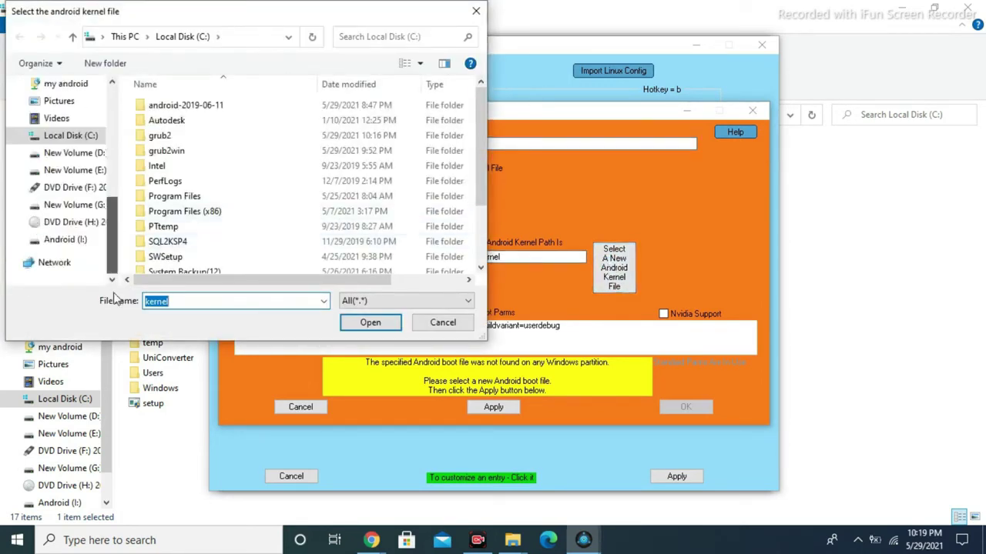
left_click(70, 241)
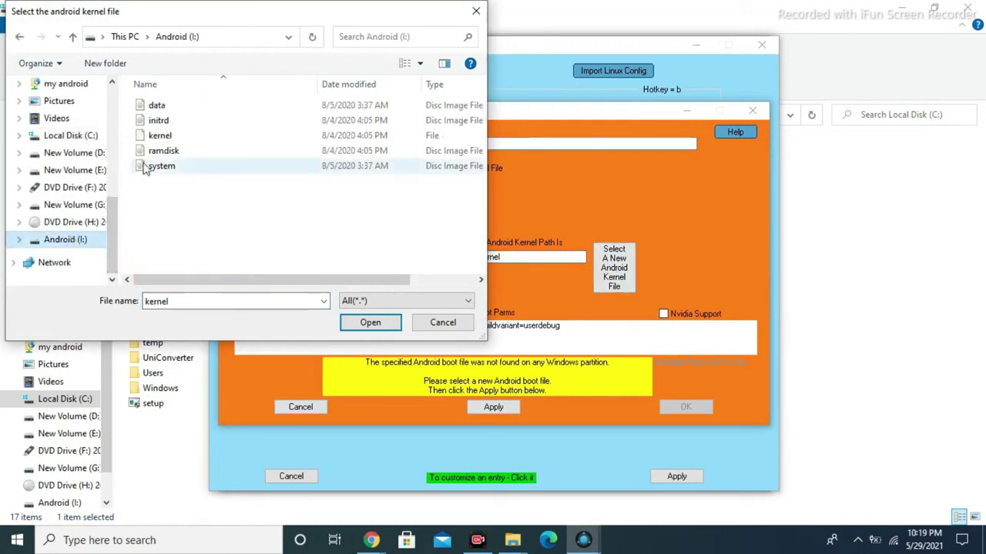
left_click(159, 138)
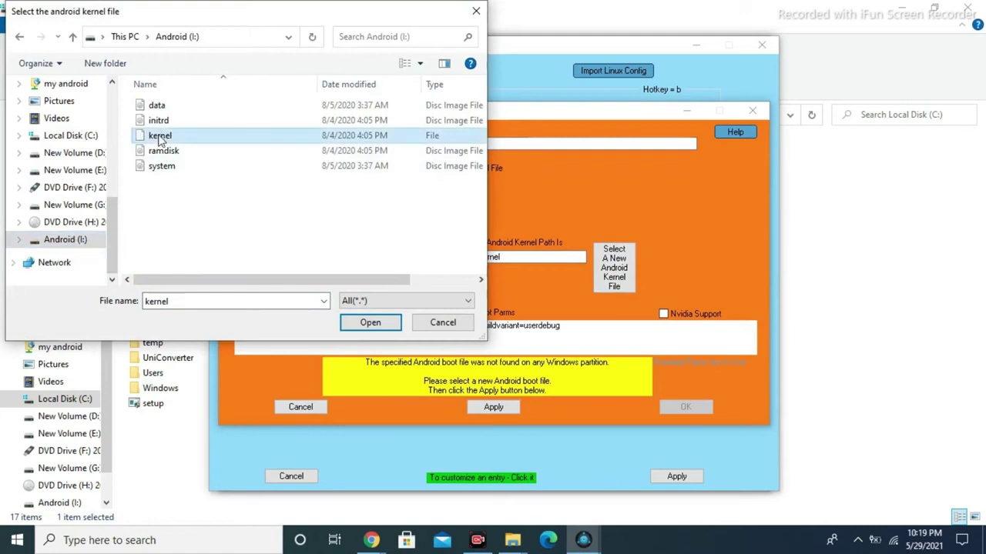
left_click(369, 328)
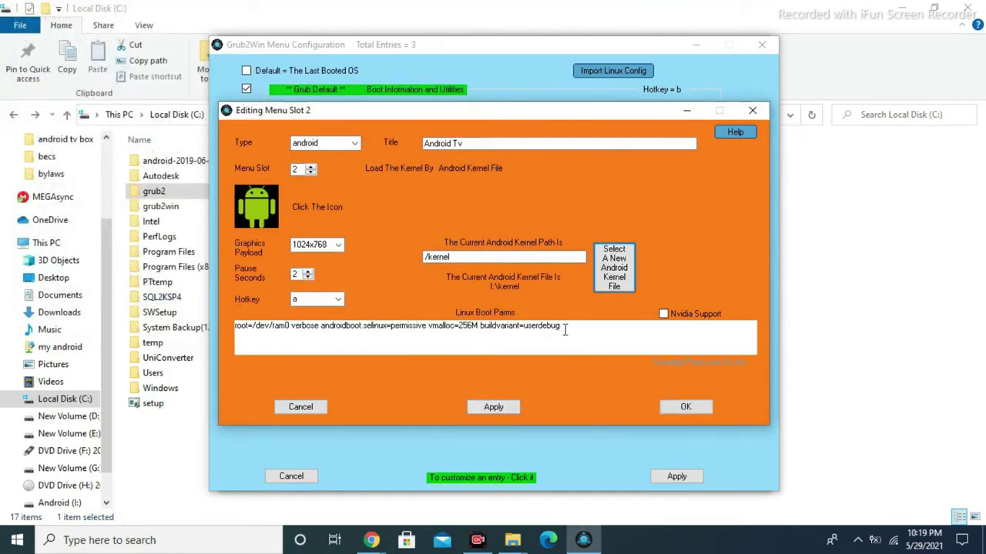
Step: Apply the Android Tv entry's settings with its existing Linux boot parameters and close the entry editor
left_click_drag(564, 328, 230, 323)
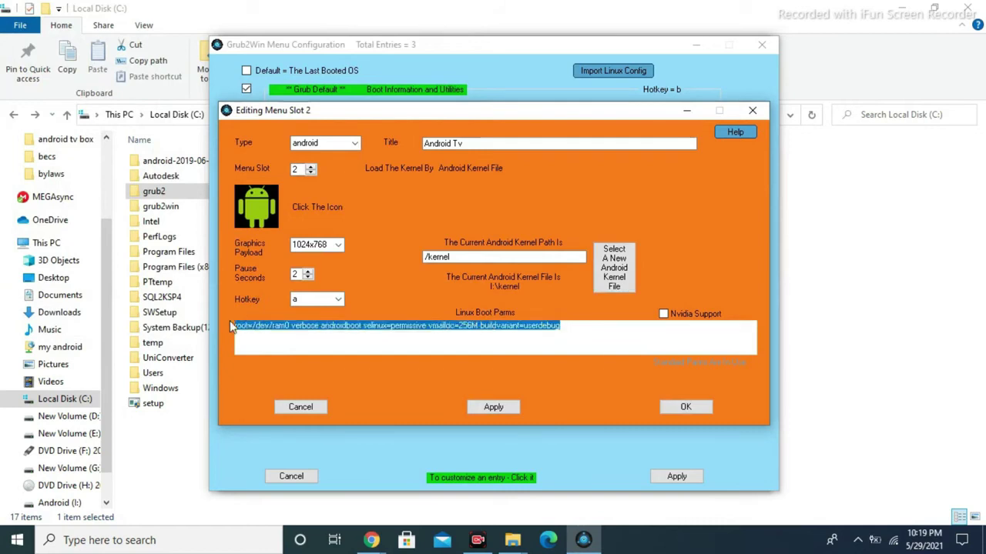
left_click(355, 347)
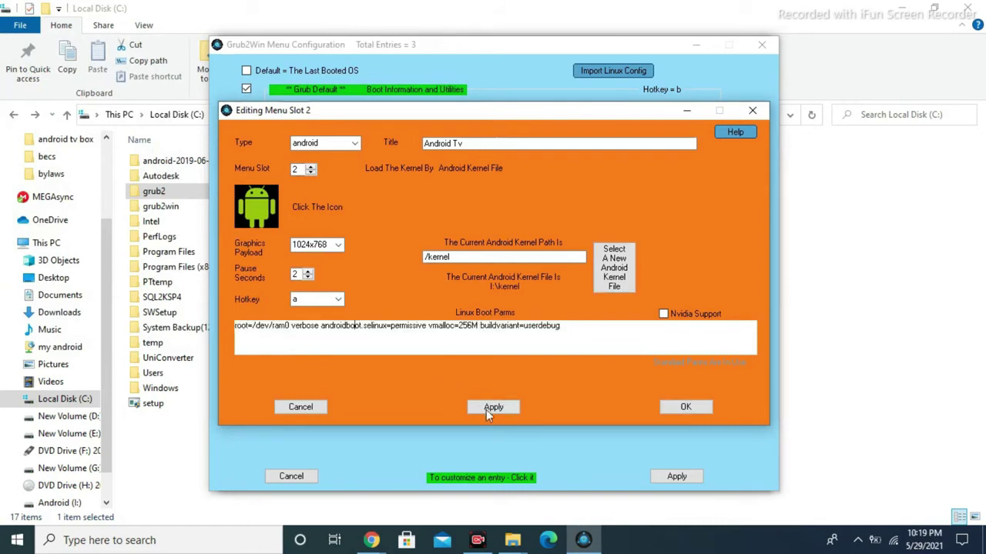
left_click(491, 408)
left_click(687, 409)
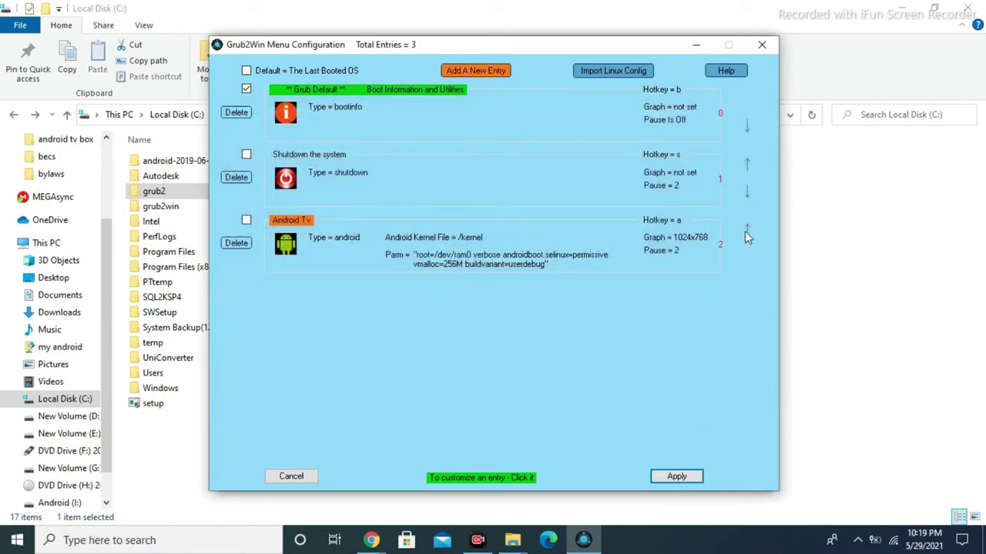
Step: Move the Android Tv entry above "Shutdown the system", save the boot menu and Grub2Win configuration, and close Grub2Win
left_click(746, 198)
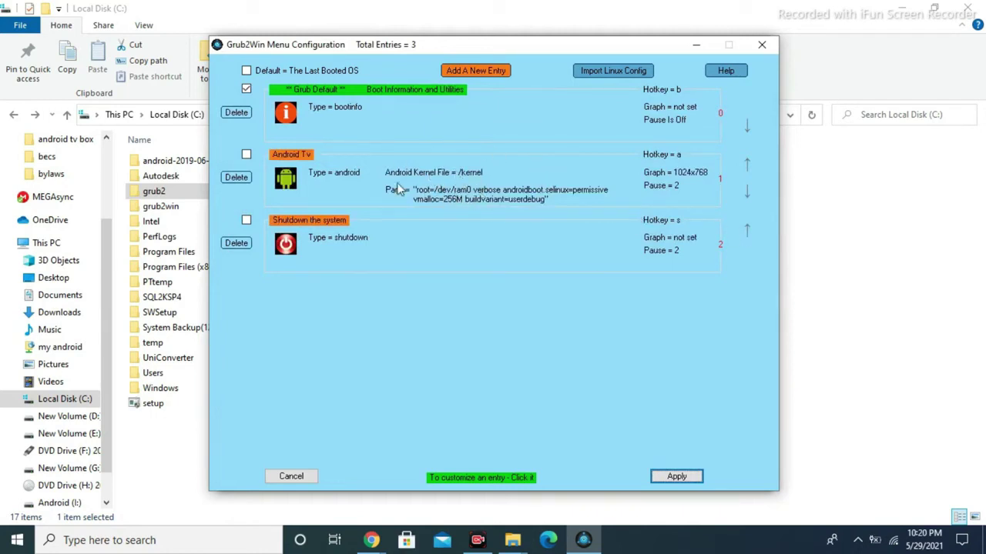
left_click(676, 477)
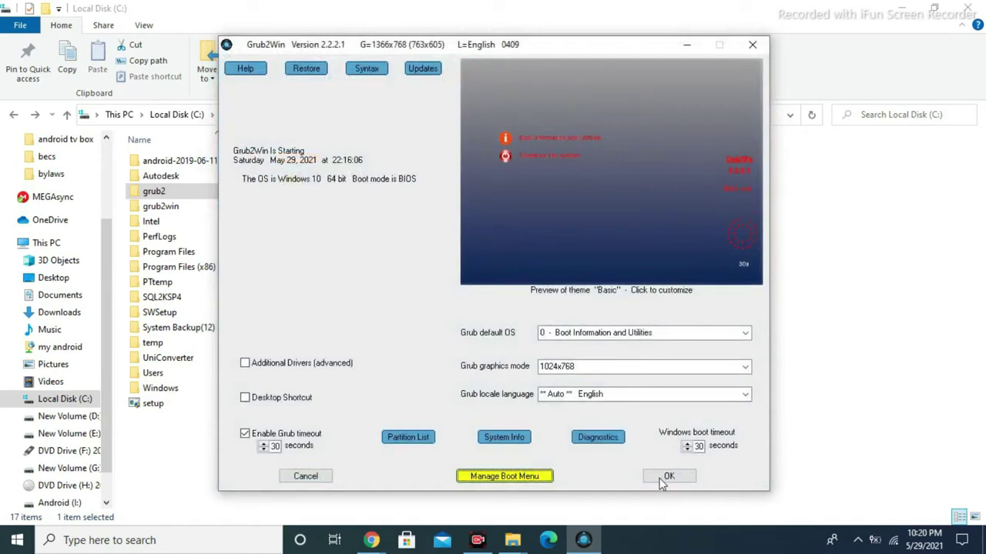
left_click(668, 476)
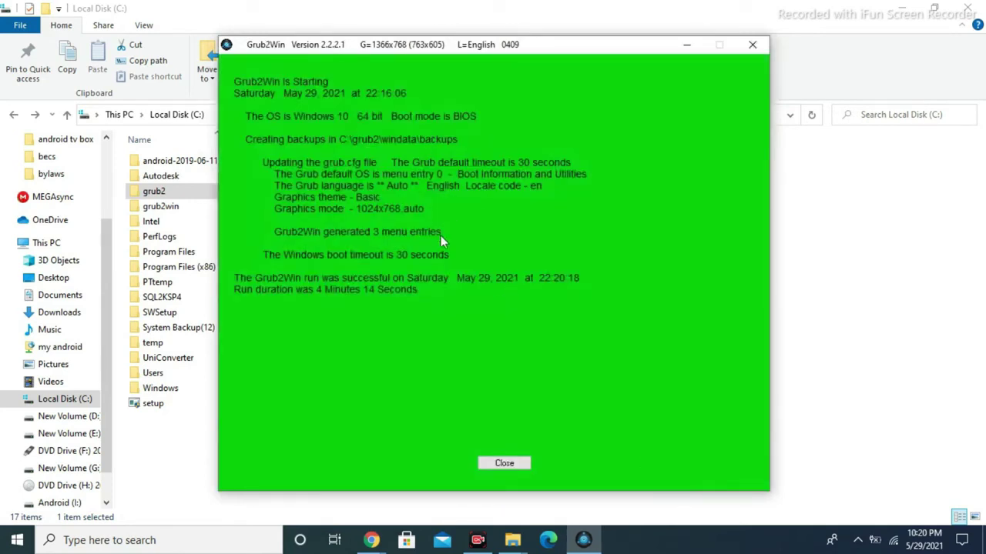
left_click(504, 464)
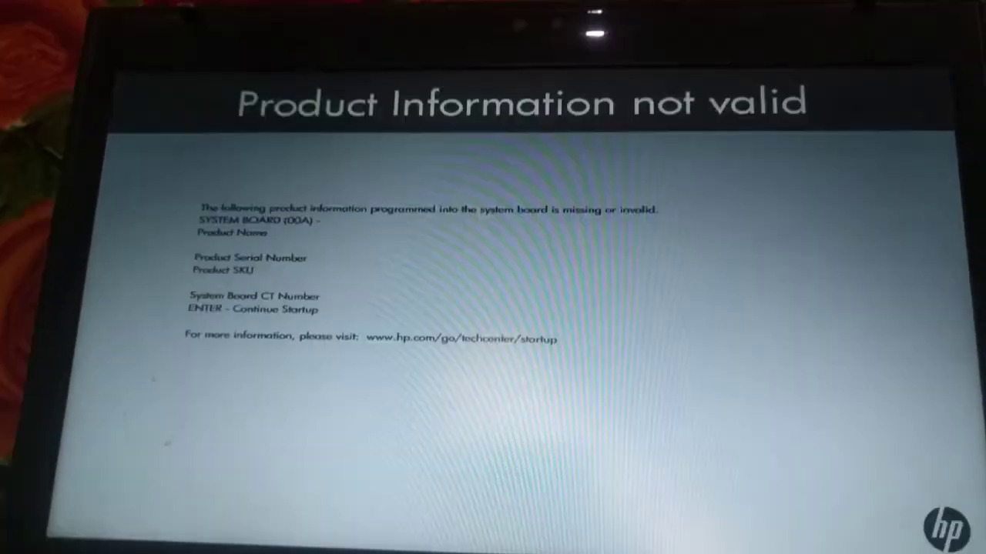
Step: Continue the PC's startup, choose Grub 2 For Windows in the Windows boot manager, and boot the Android Tv entry
key("Return")
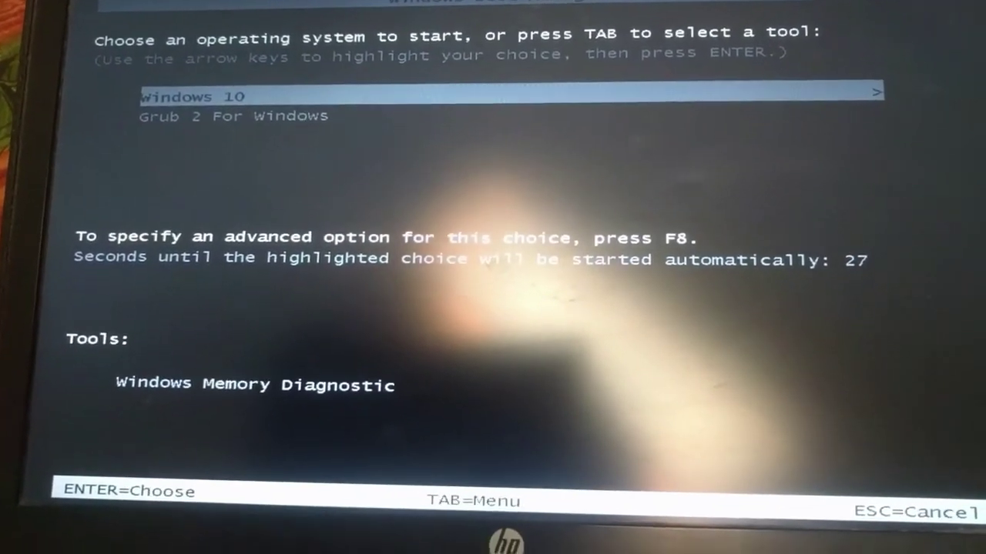
key("Down")
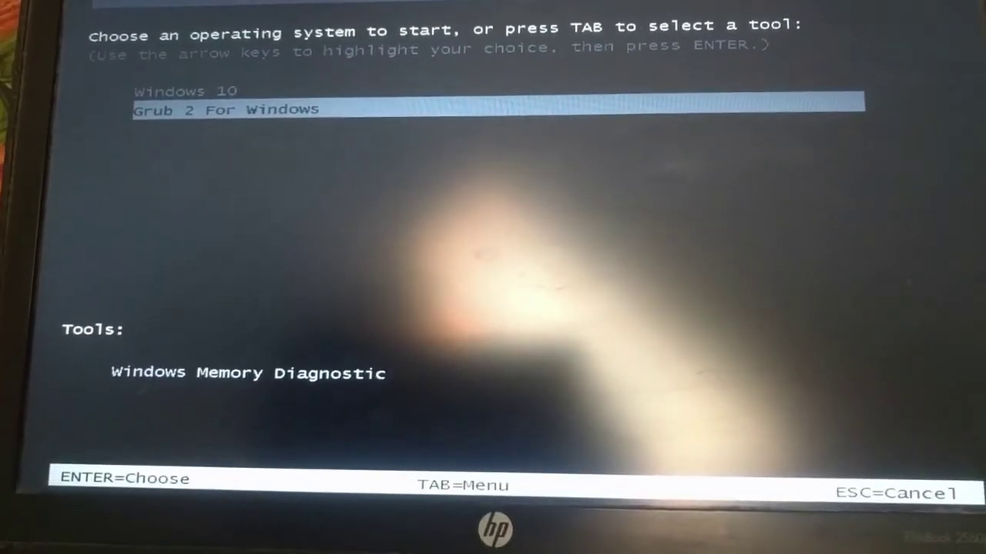
key("Return")
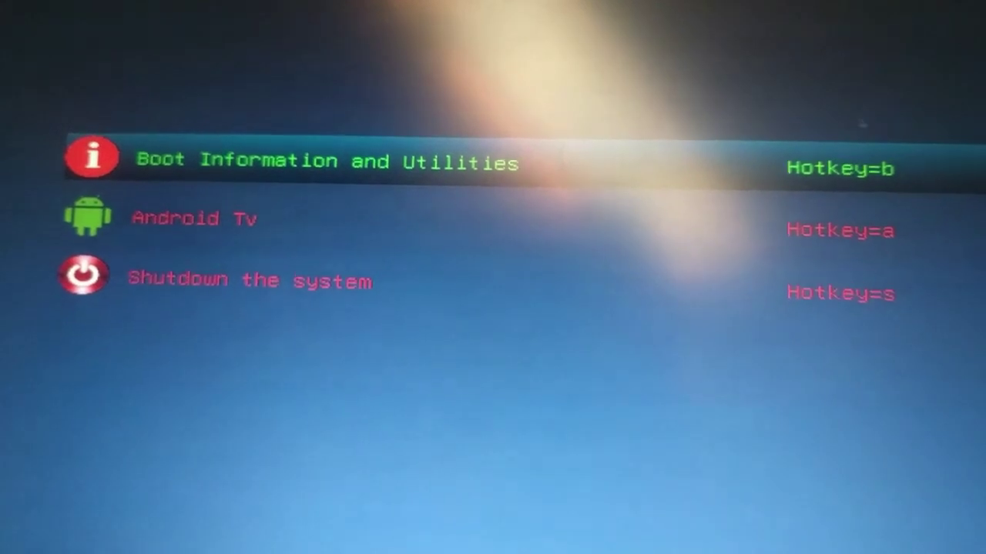
key("Down")
key("Return")
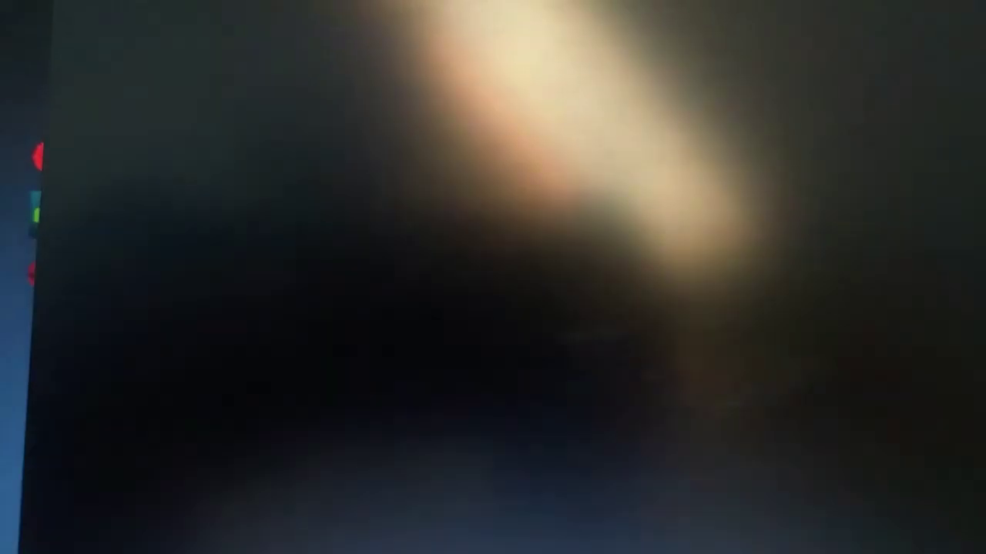